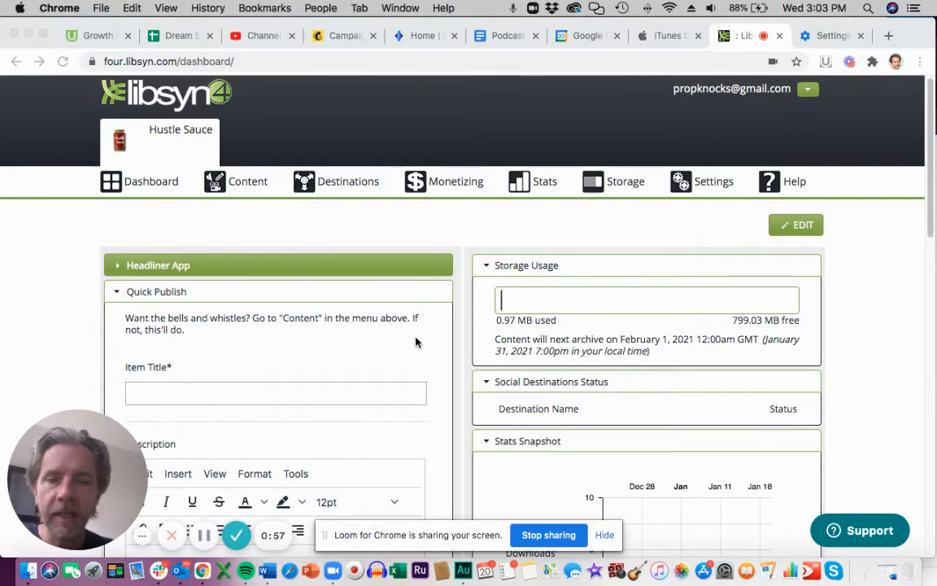
Start a new podcast episode for the Hustle Sauce show from the dashboard.
scroll(415, 342, down, 2)
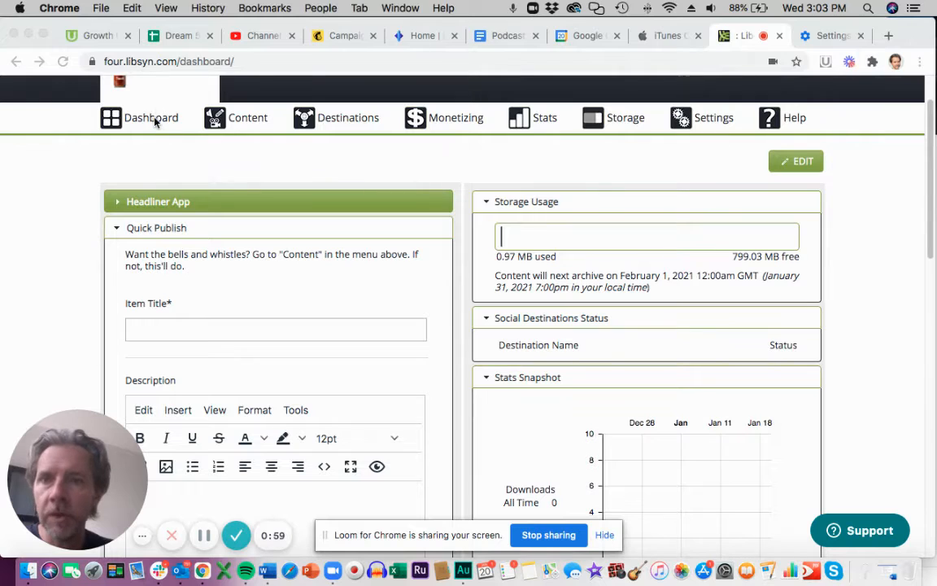
click(154, 120)
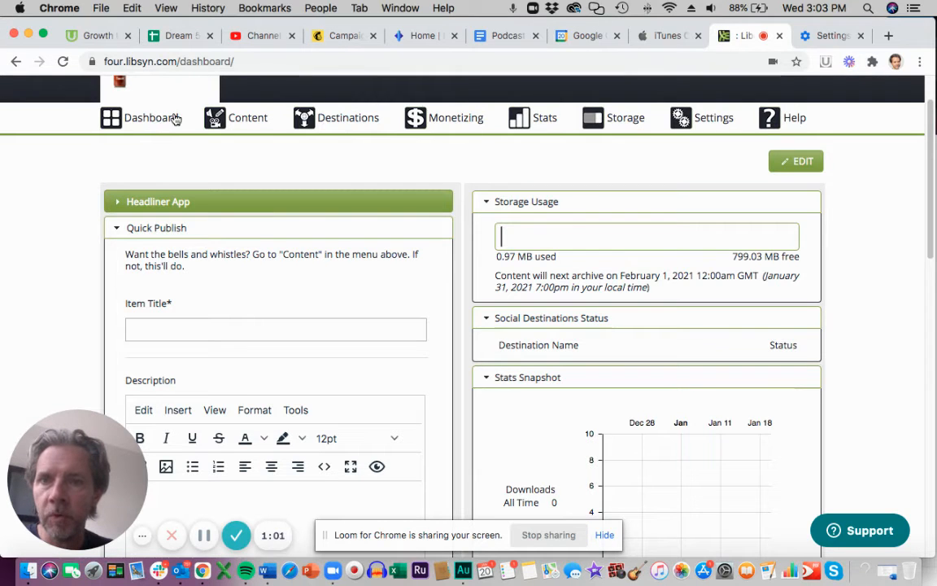
mouse_move(244, 124)
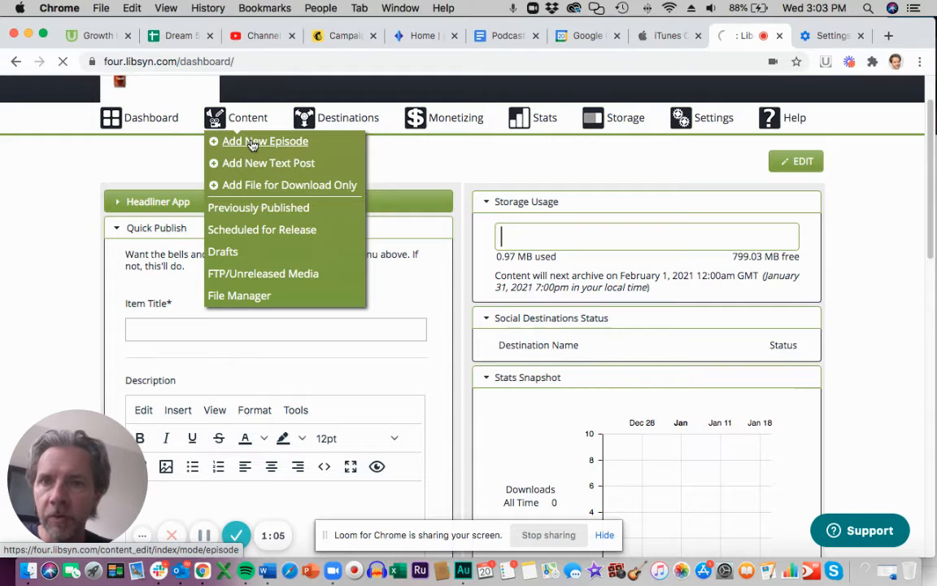
click(252, 144)
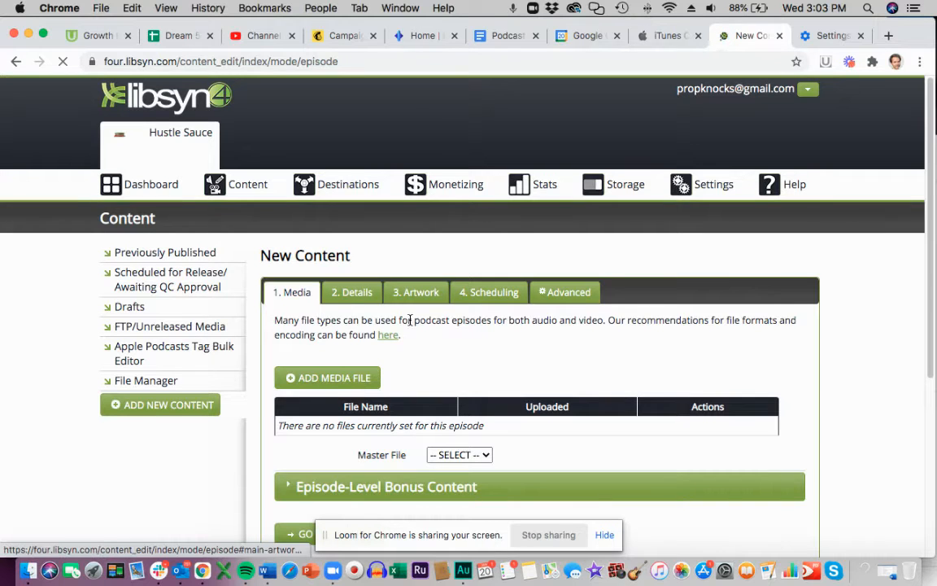
scroll(389, 316, down, 2)
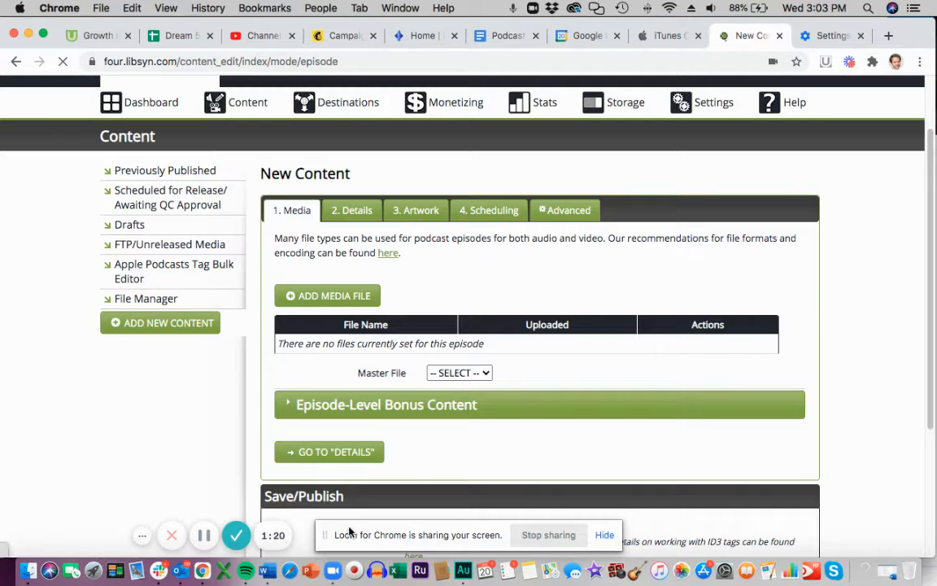
Switch to Adobe Audition and save the HS trailer audio in MP3 Audio format as "HustleSauce trailer.mp3".
click(464, 570)
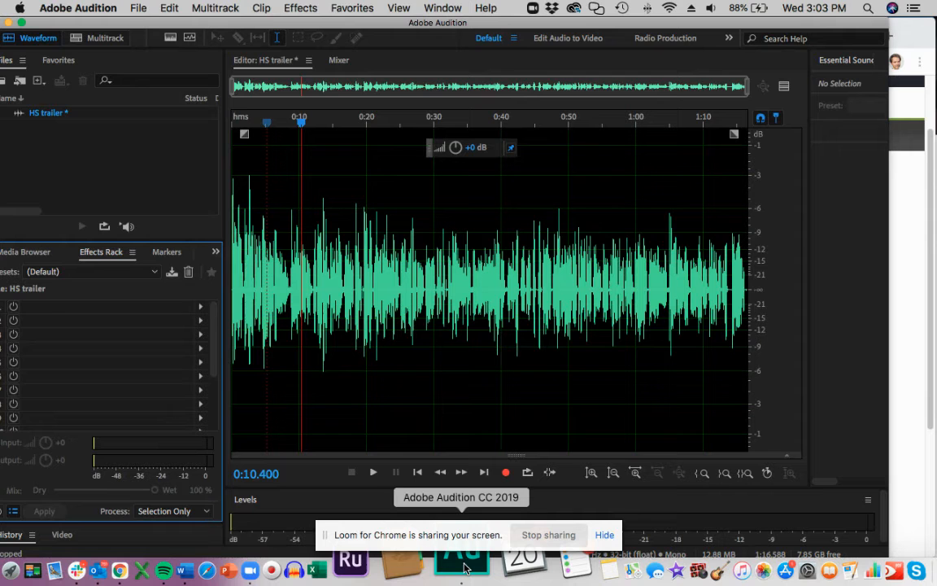
click(138, 8)
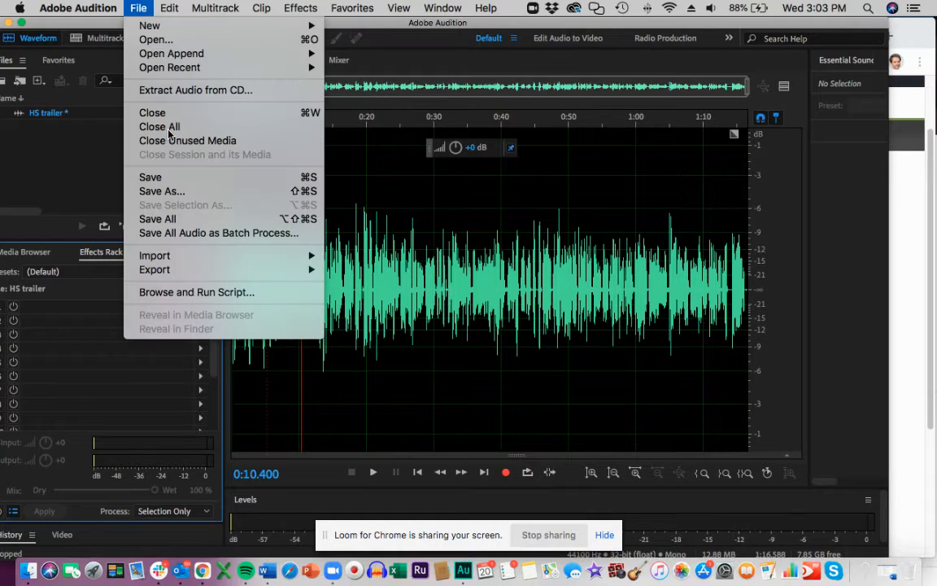
click(154, 176)
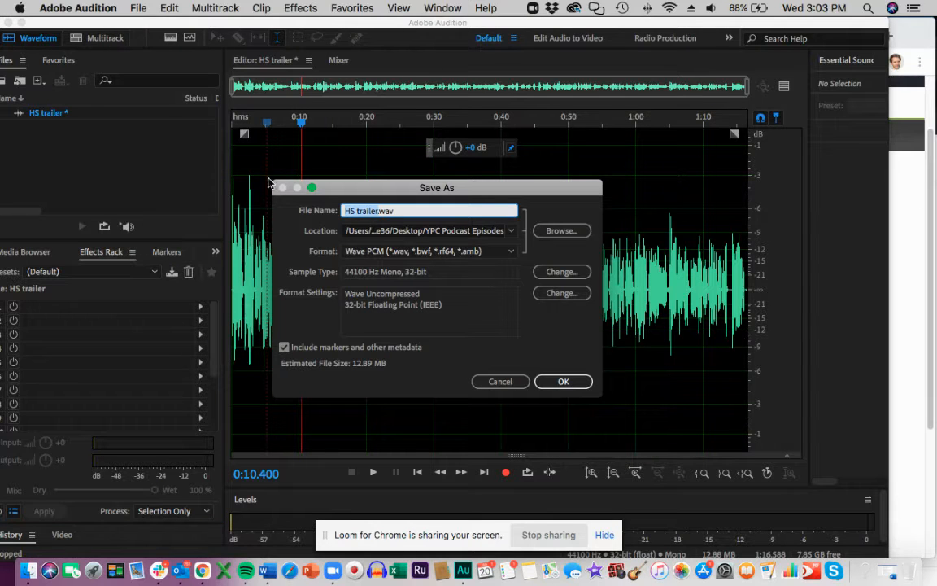
click(424, 259)
click(426, 376)
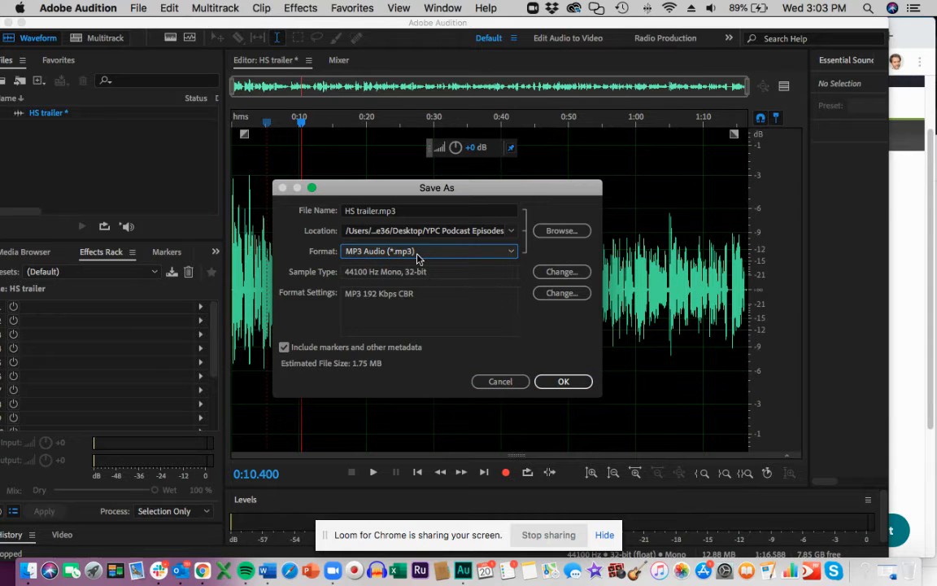
click(358, 211)
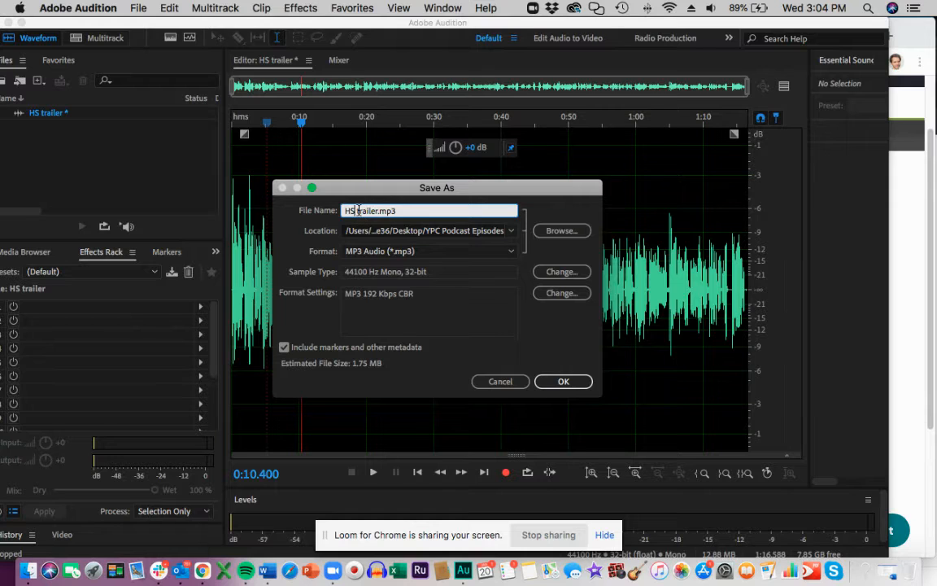
key(BackSpace)
text(ustleSauce)
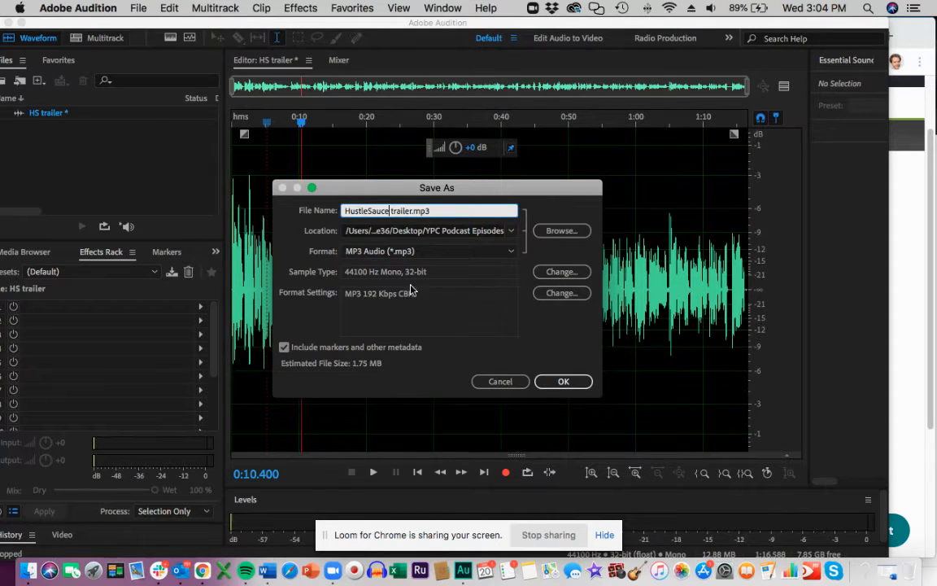
click(570, 385)
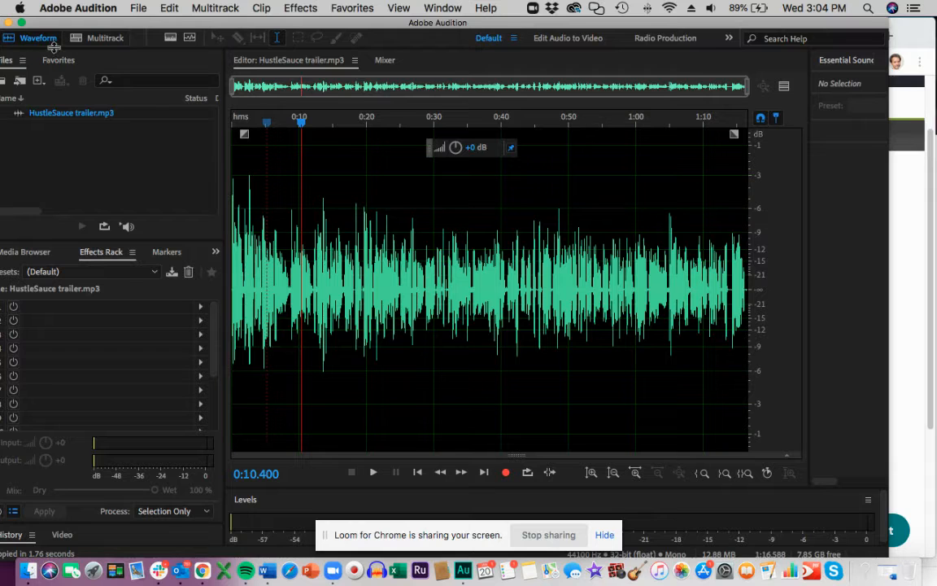
Switch back to Chrome, upload "HustleSauce trailer.mp3" from the YPC Podcast Episodes folder as the episode's media file, and dismiss the upload message.
click(199, 572)
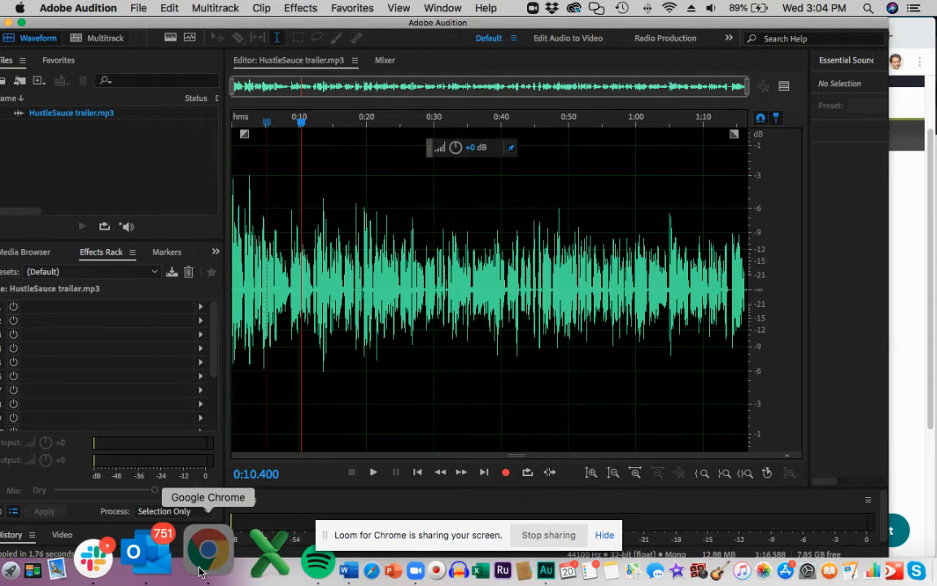
click(343, 296)
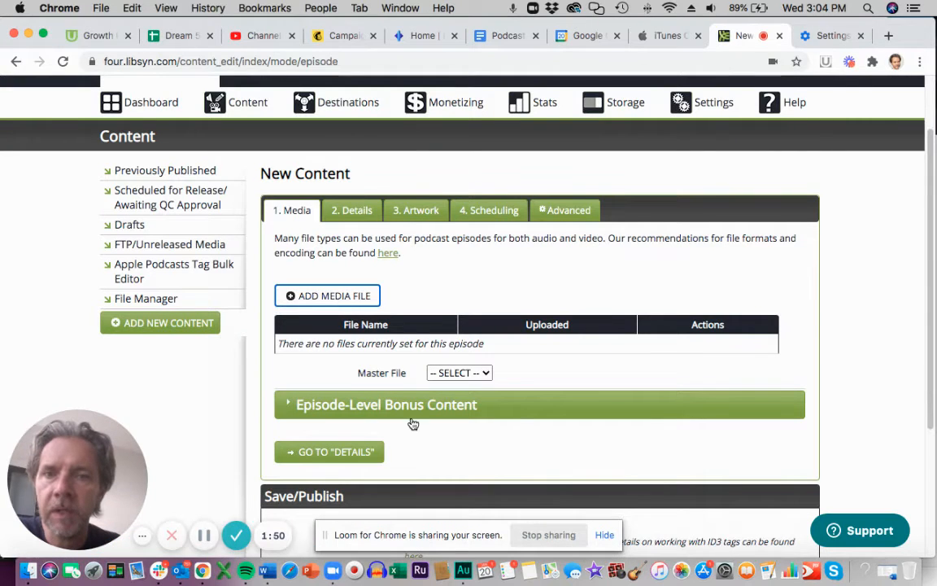
click(452, 235)
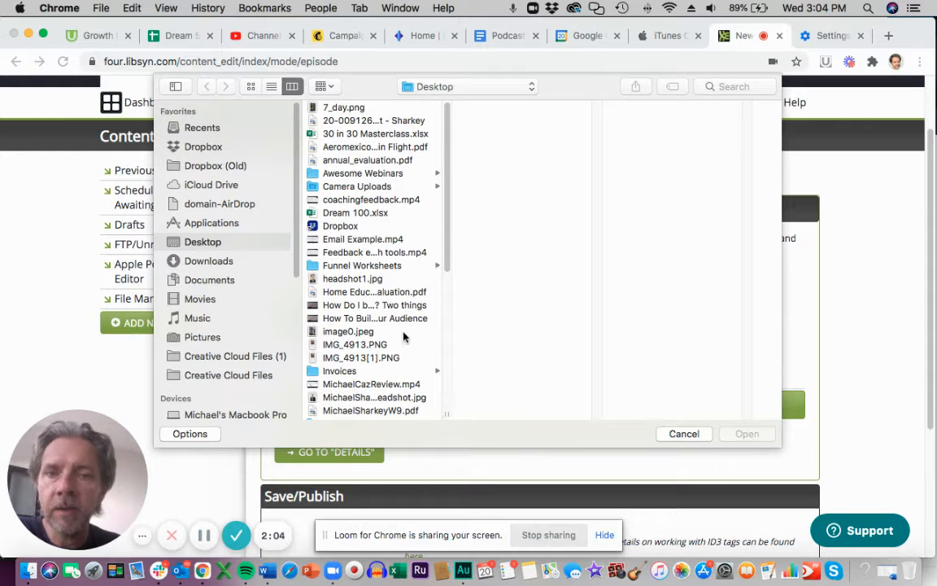
scroll(355, 343, down, 7)
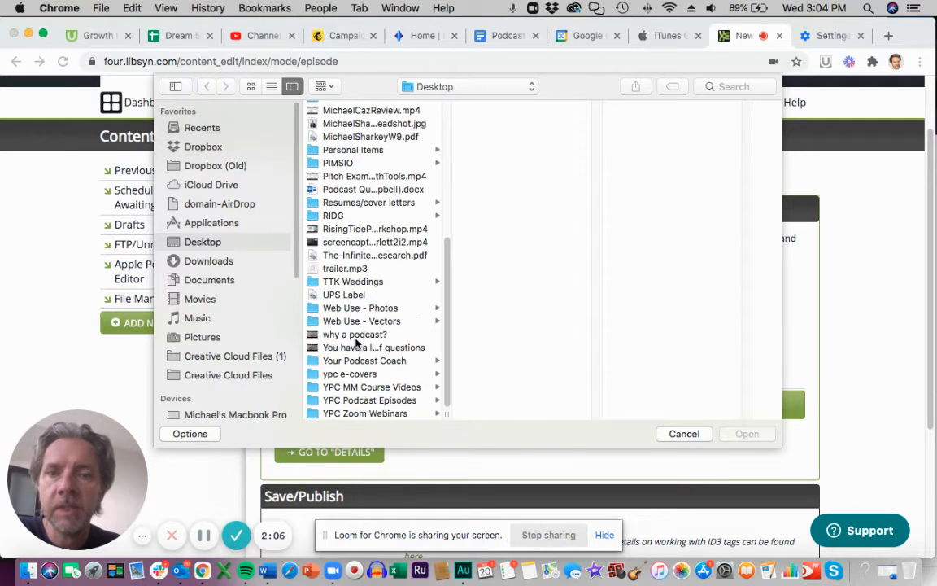
click(370, 400)
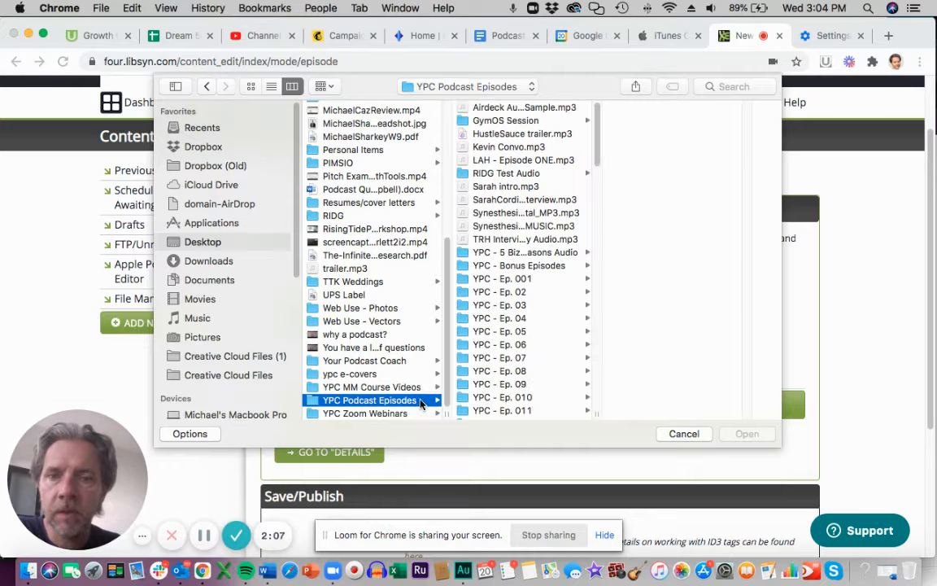
click(520, 133)
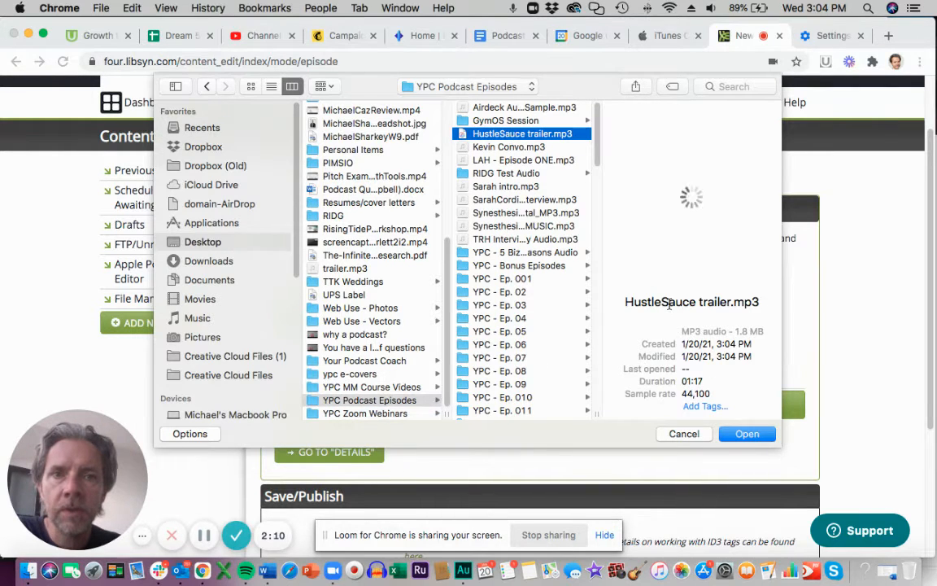
click(746, 435)
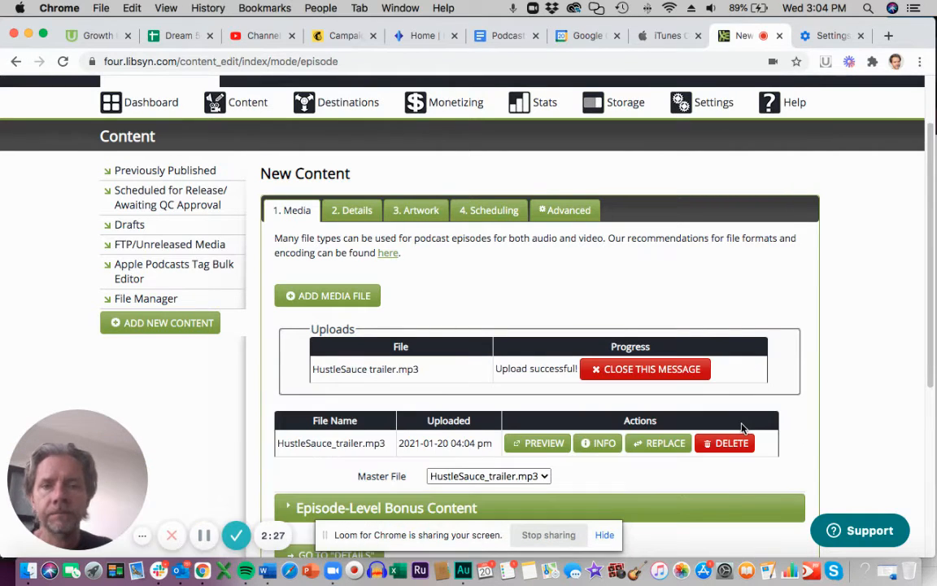
click(596, 371)
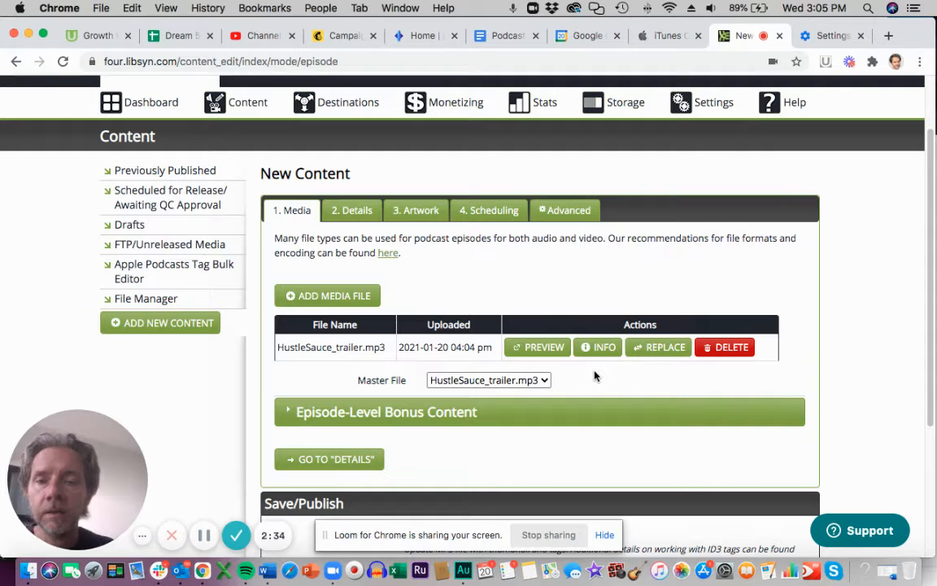
Enter "HustleSauce Trailer" as the title in the episode's details.
click(355, 213)
click(446, 252)
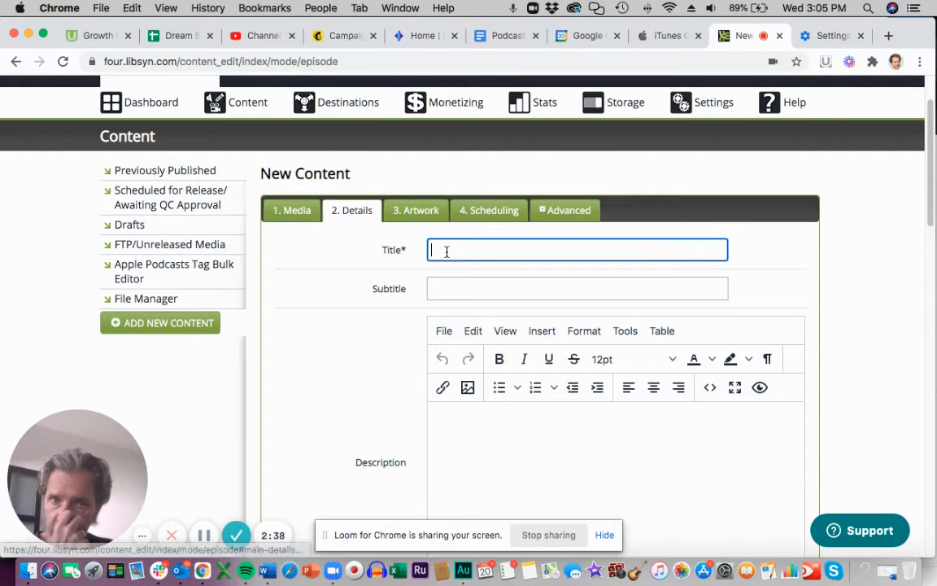
text(Hu)
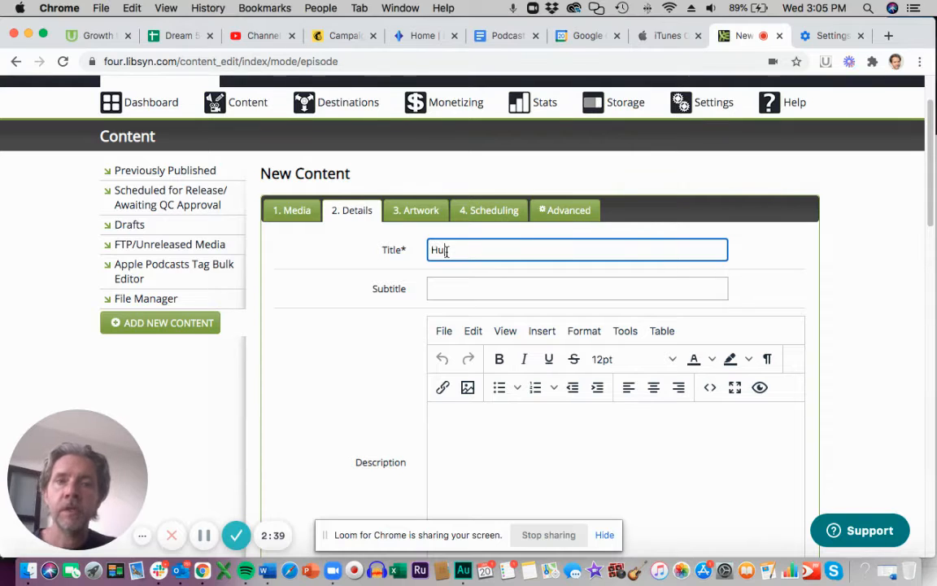
text(stleSa)
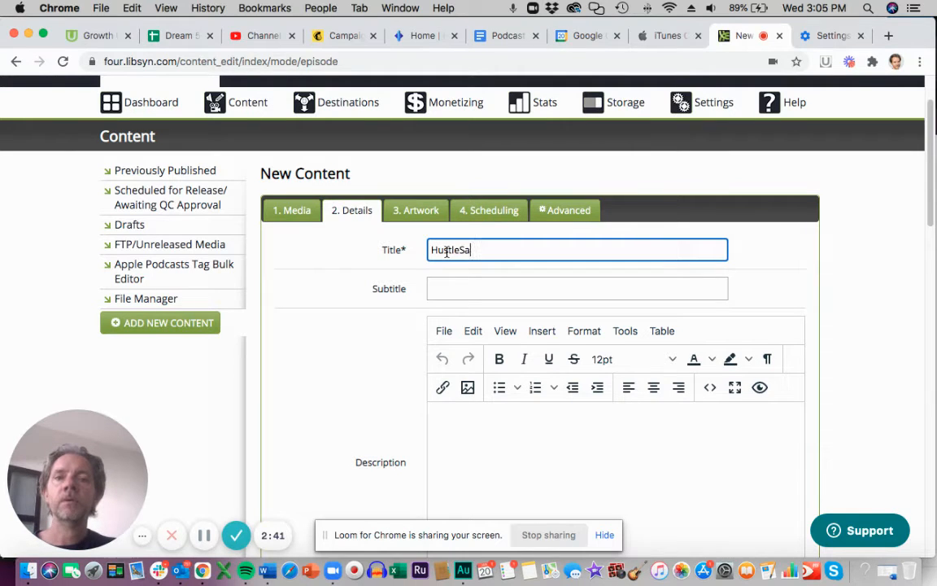
text(uce Trailer)
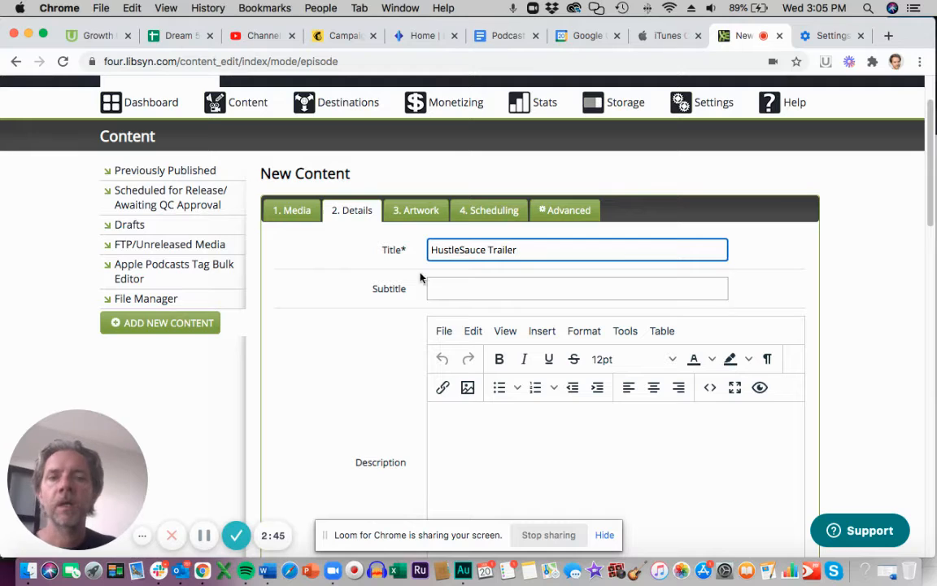
Begin the episode description with "Welcome to HustleSauce. Where as an entrepreneur, you will learn tips, insights and ideas to help grow your hustle!".
click(444, 415)
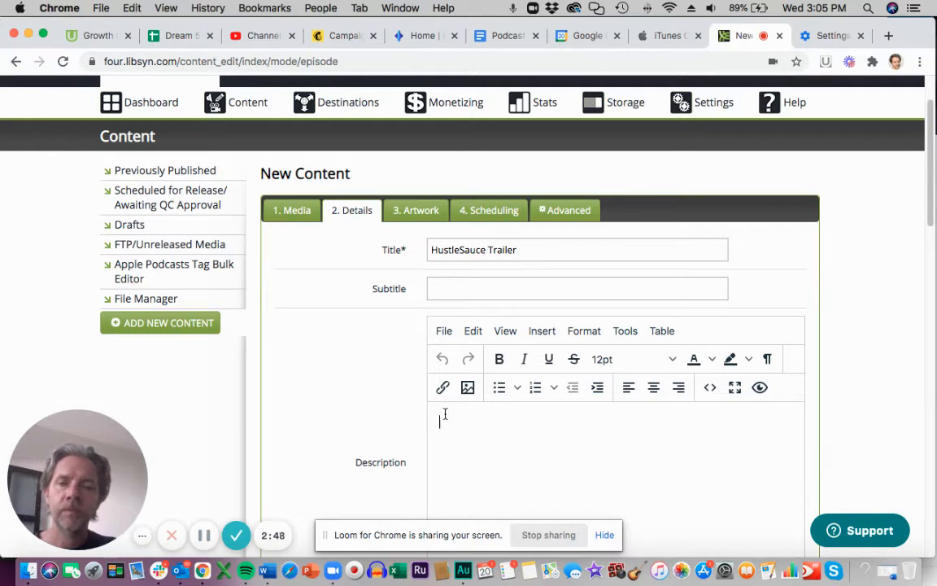
text(Welcome to H)
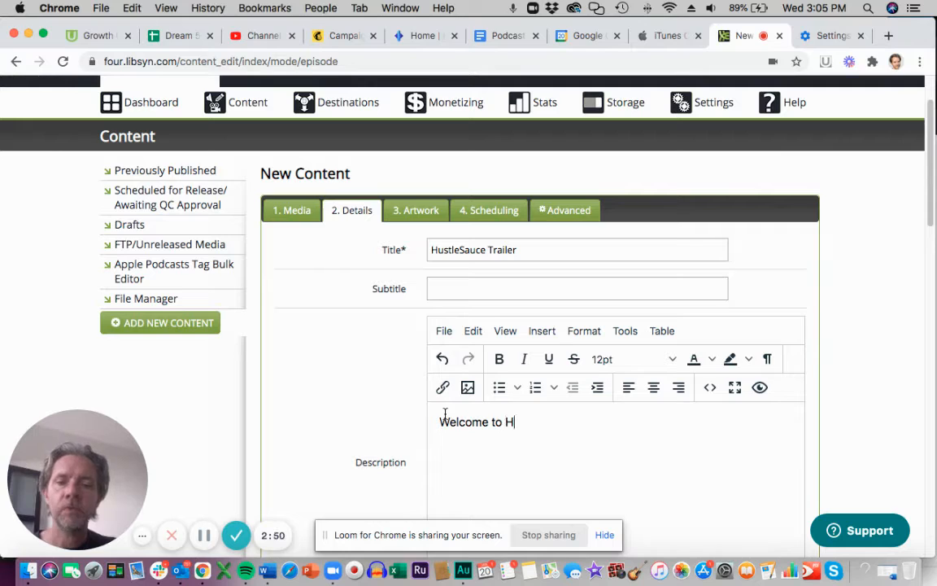
text(ustleSauc)
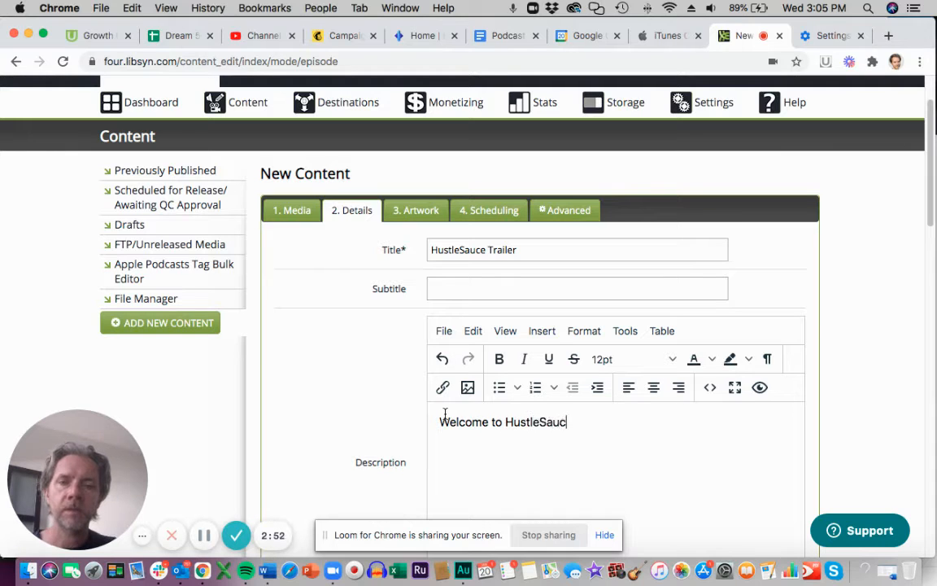
text(e.)
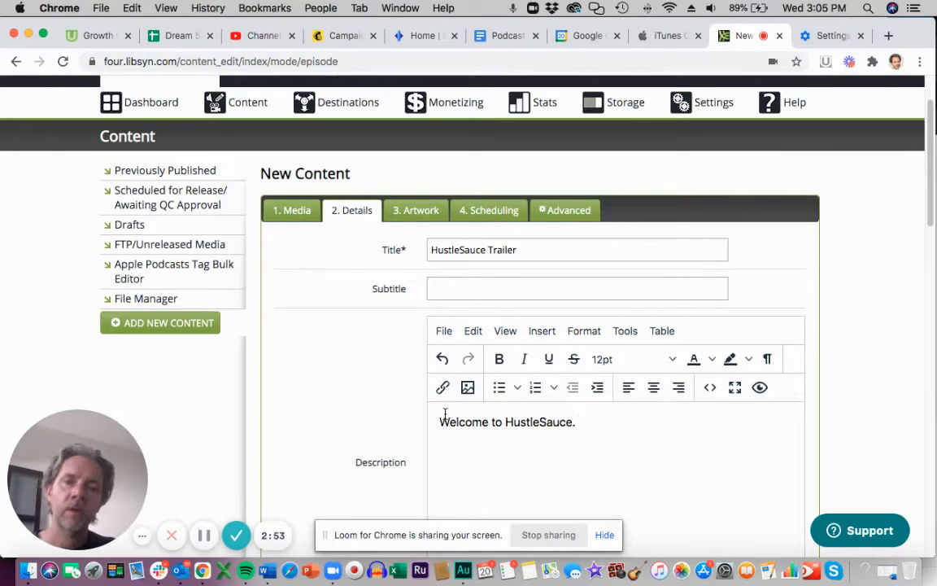
text( Where )
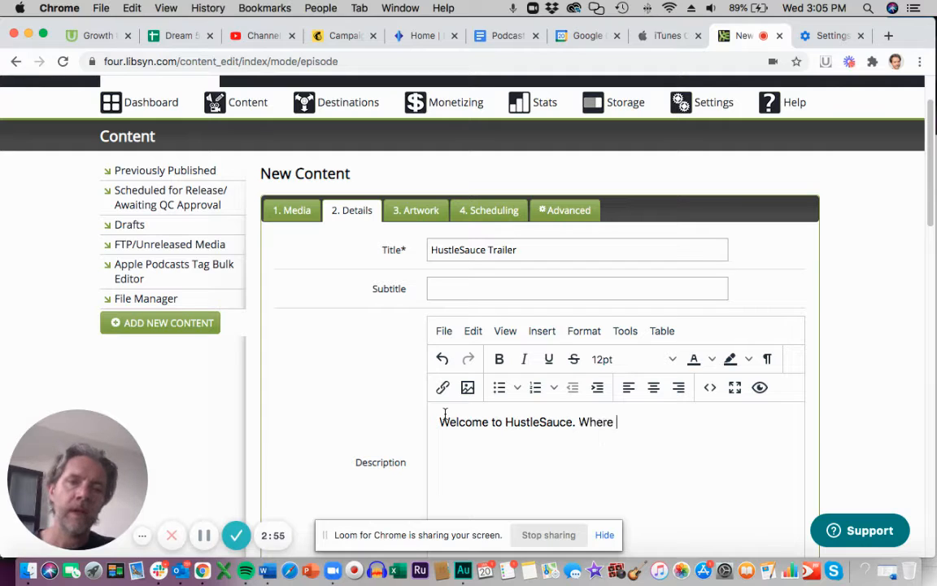
text(as an entrepren)
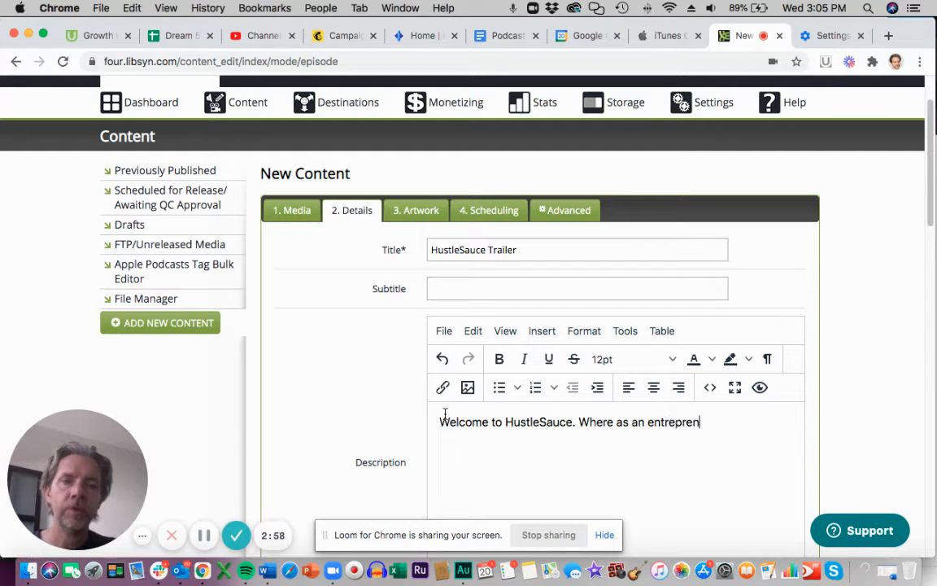
text(eur, y)
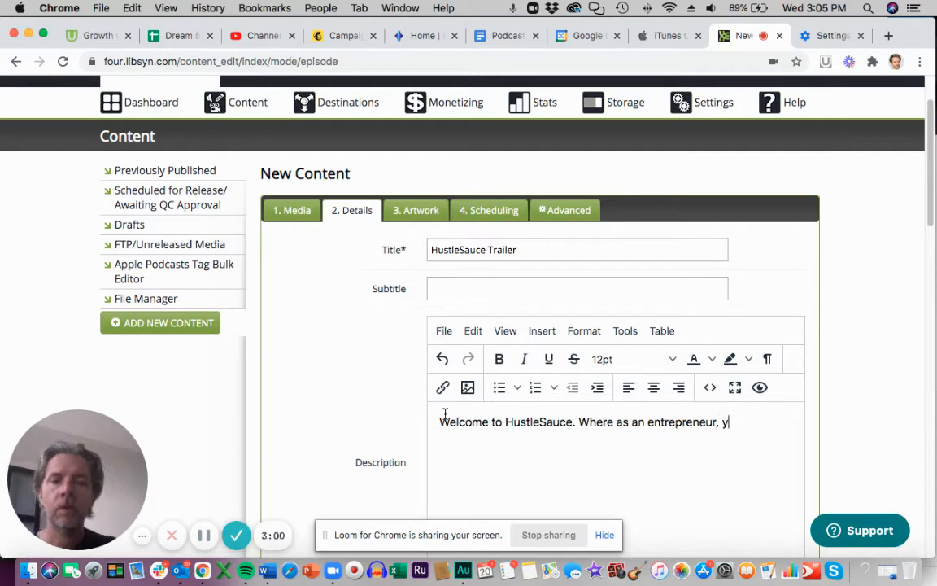
text(ou will learn )
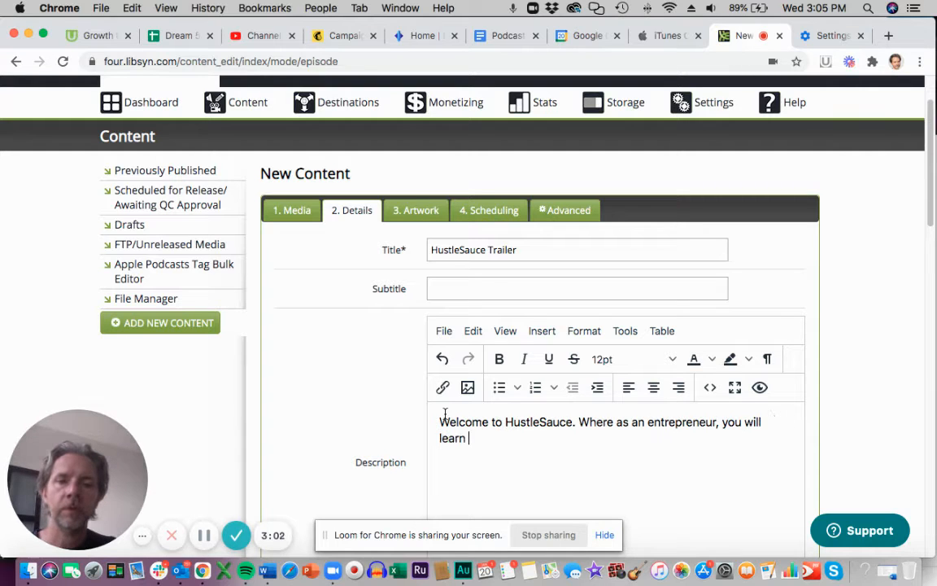
text(tips, )
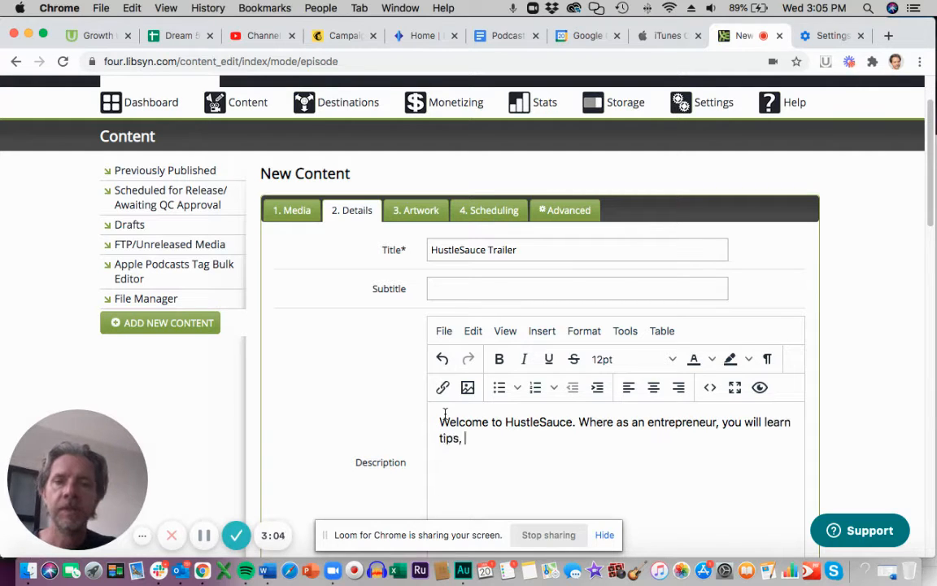
text(insights )
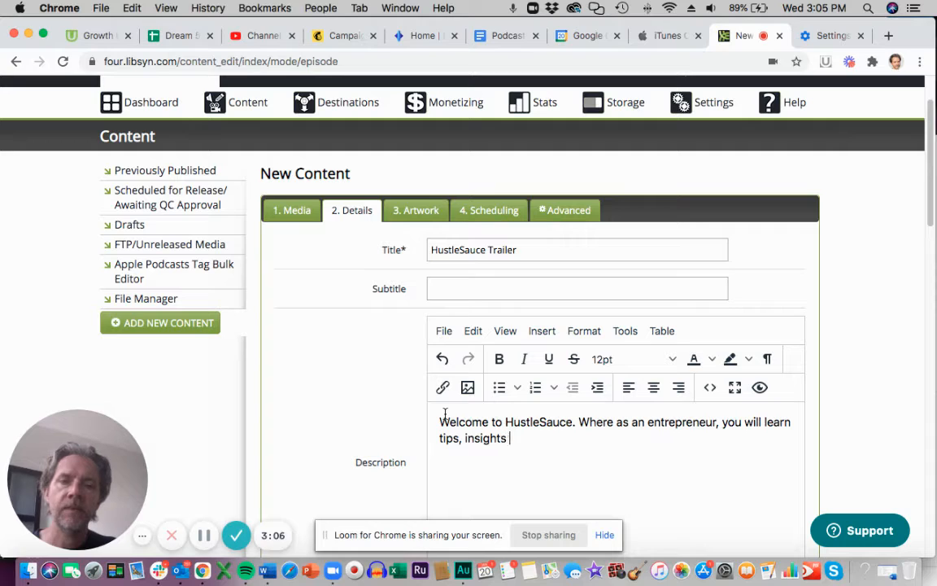
text(and ide)
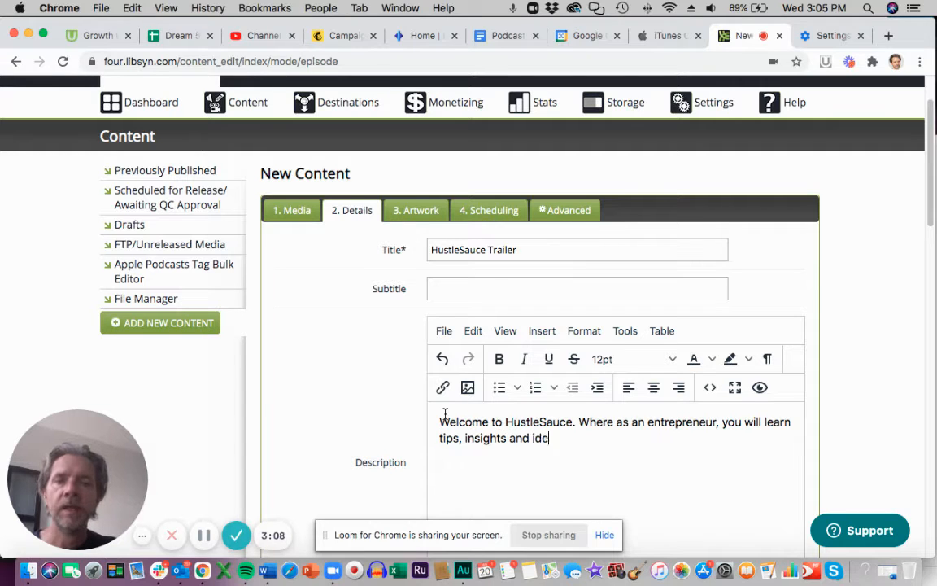
text(as to help )
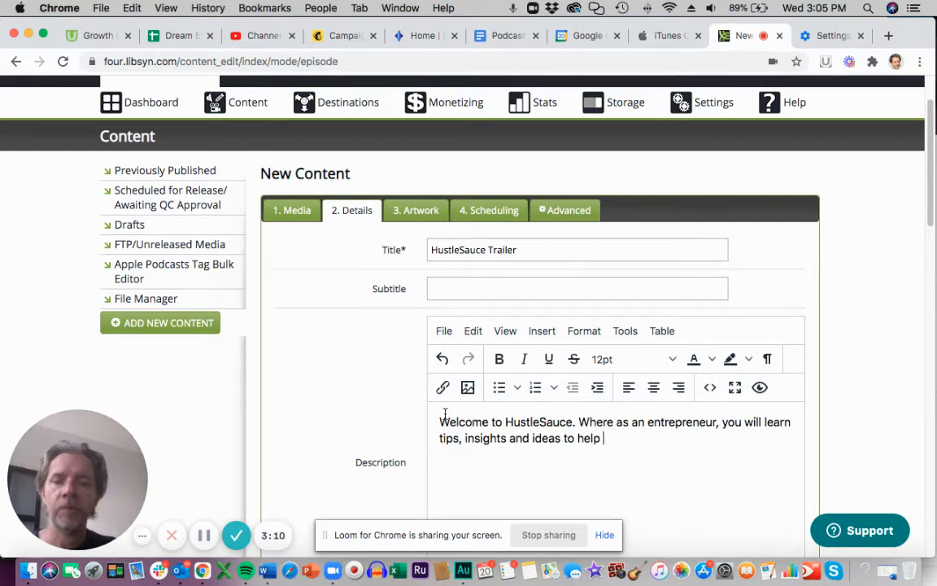
text(grow your hustle! Fo)
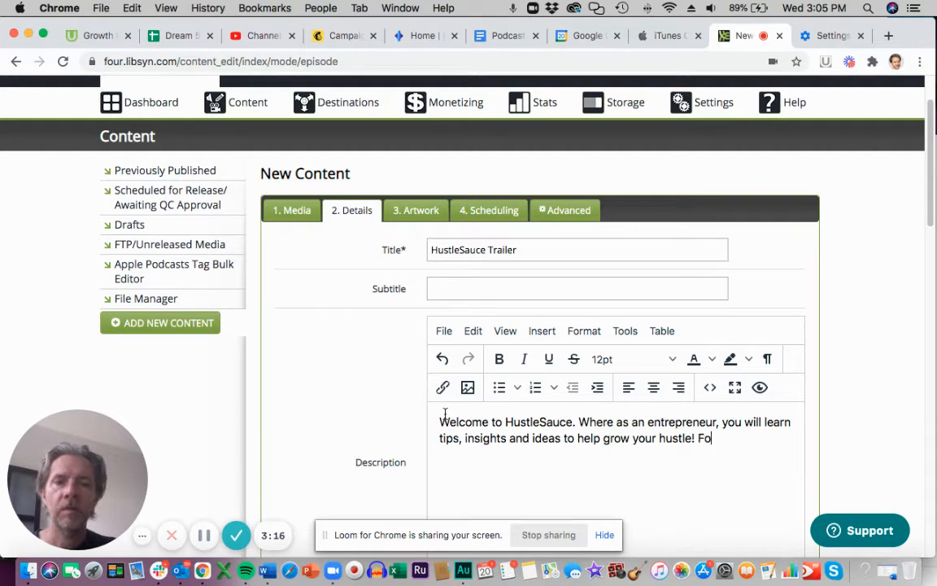
Add "Subscribe on your favorite podcast app and also on YouTube, where we (literally) show you everything we are doing!" to the description.
key(BackSpace)
key(BackSpace)
key(BackSpace)
text(Su)
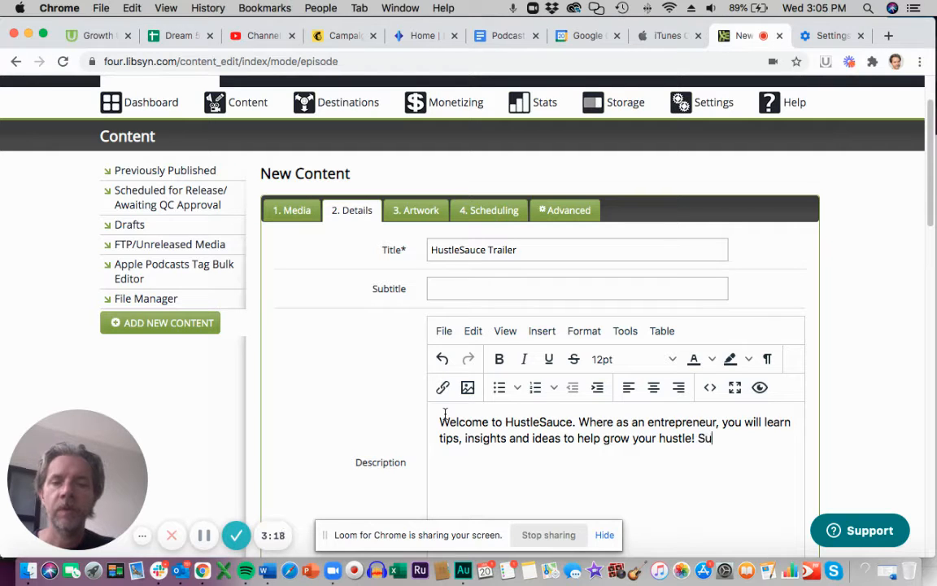
text(bscribe on your )
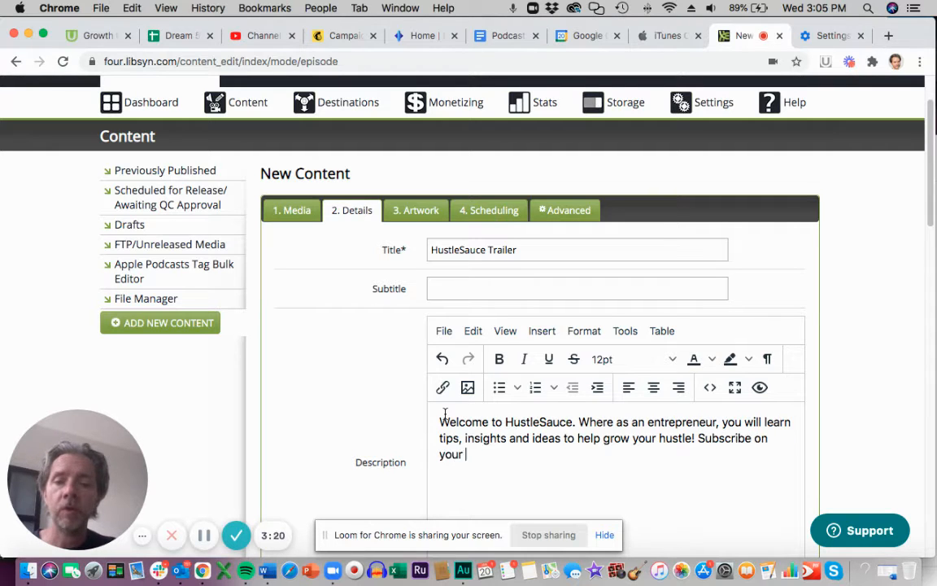
text(favorite podca)
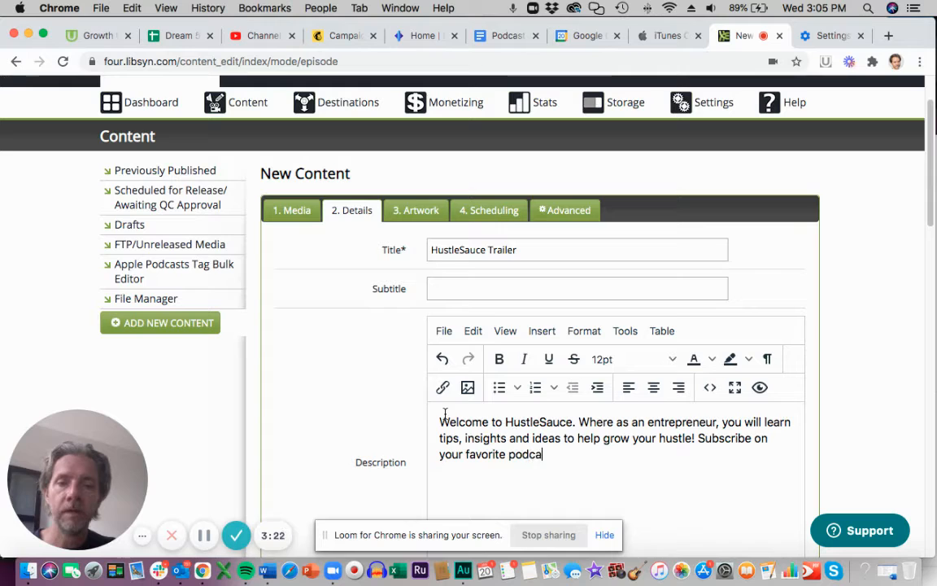
text(st app and a)
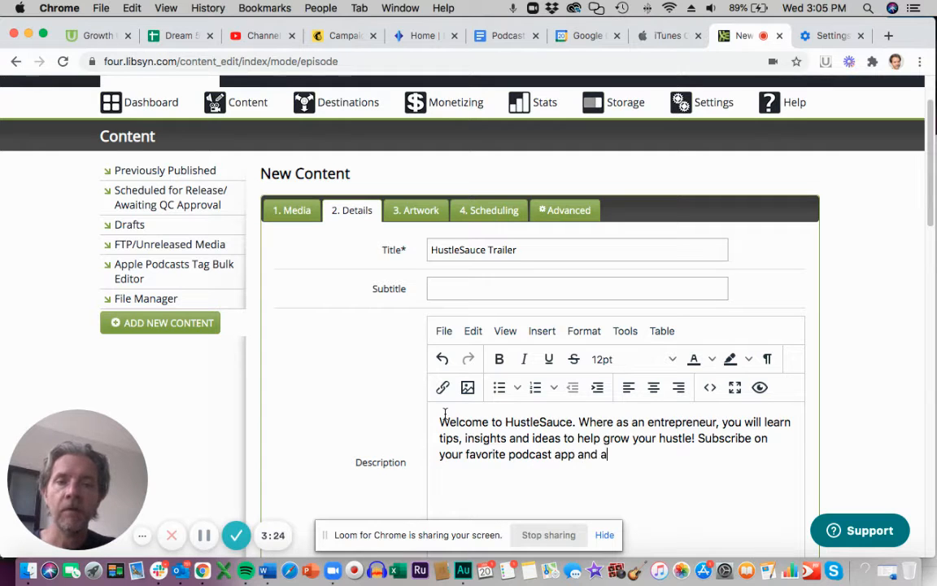
text(lso on Y)
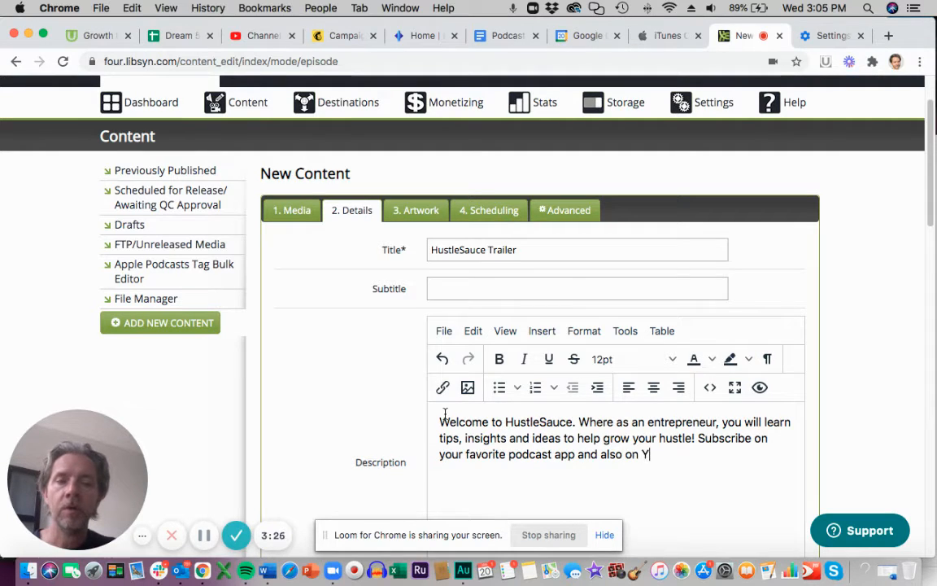
text(ouTube, where we)
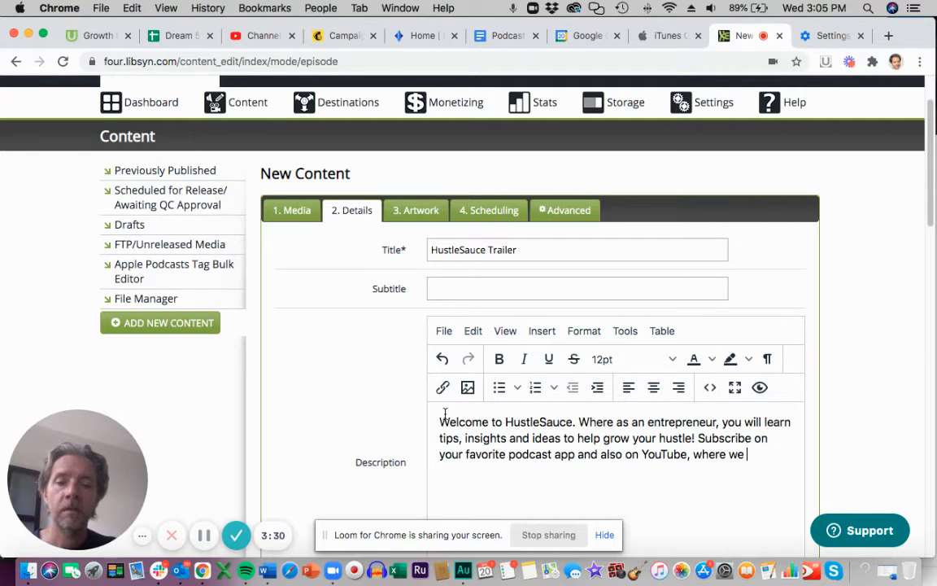
text((litera)
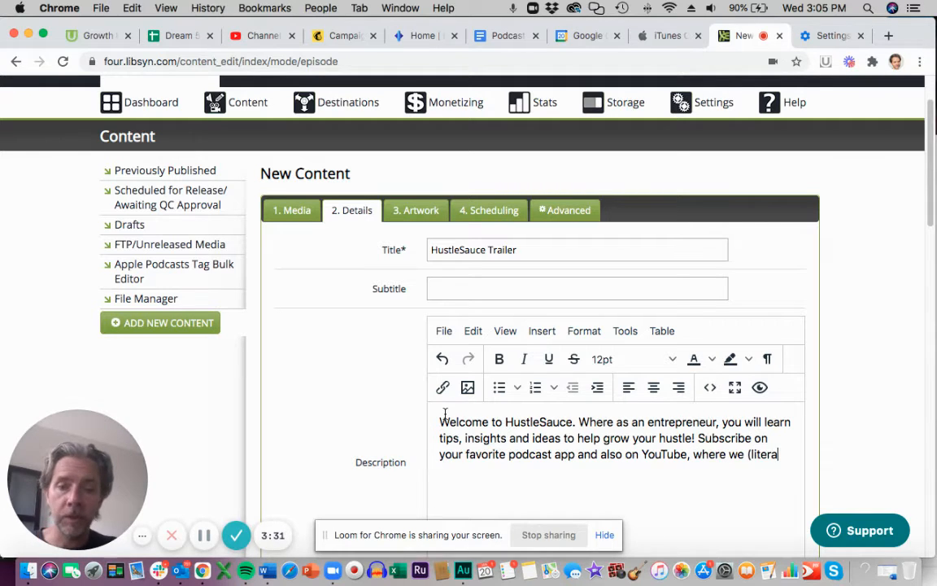
text(lly) show y)
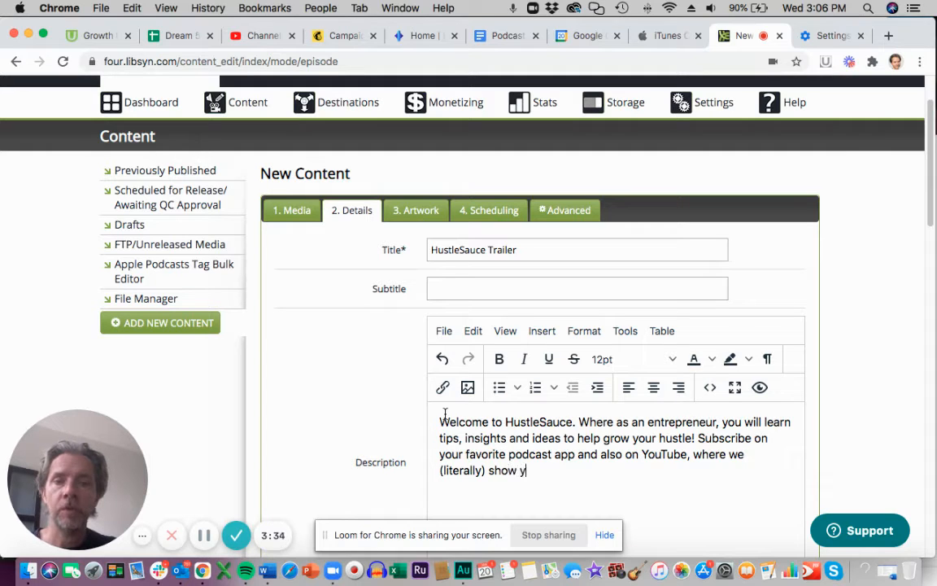
text(ou everything )
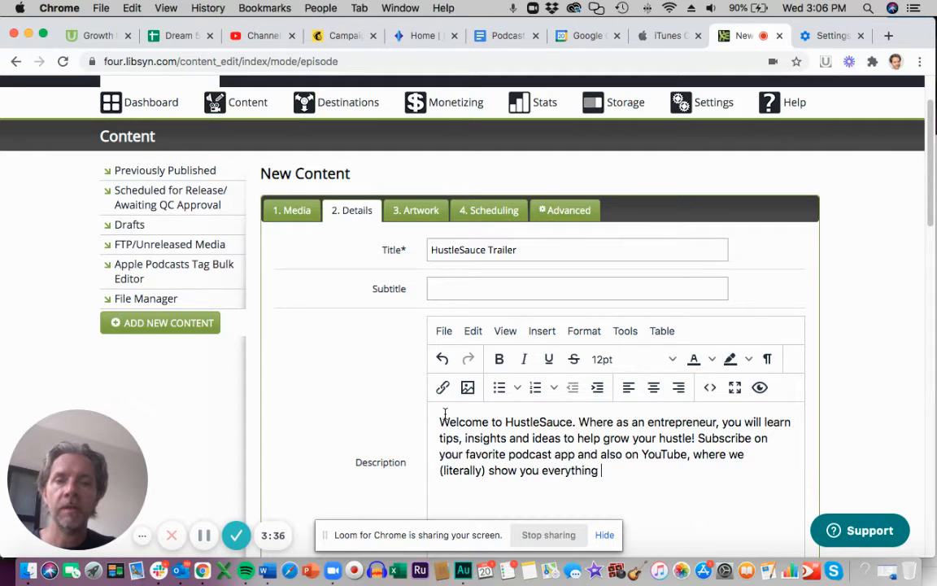
text(we are doing!)
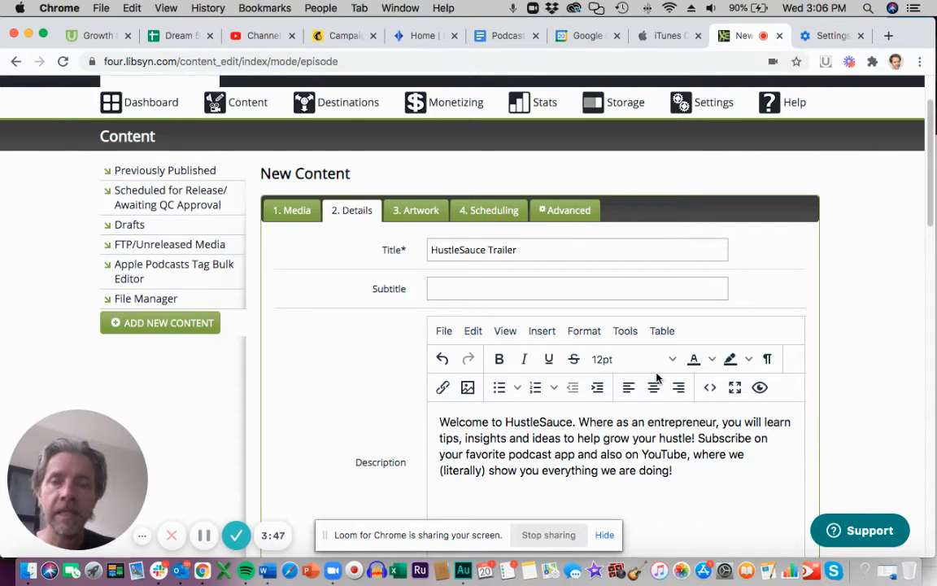
Insert "Hosted by", the two hosts' full names and "two hustling entrepreneurs!" after "Welcome to HustleSauce." in the description.
text(Host)
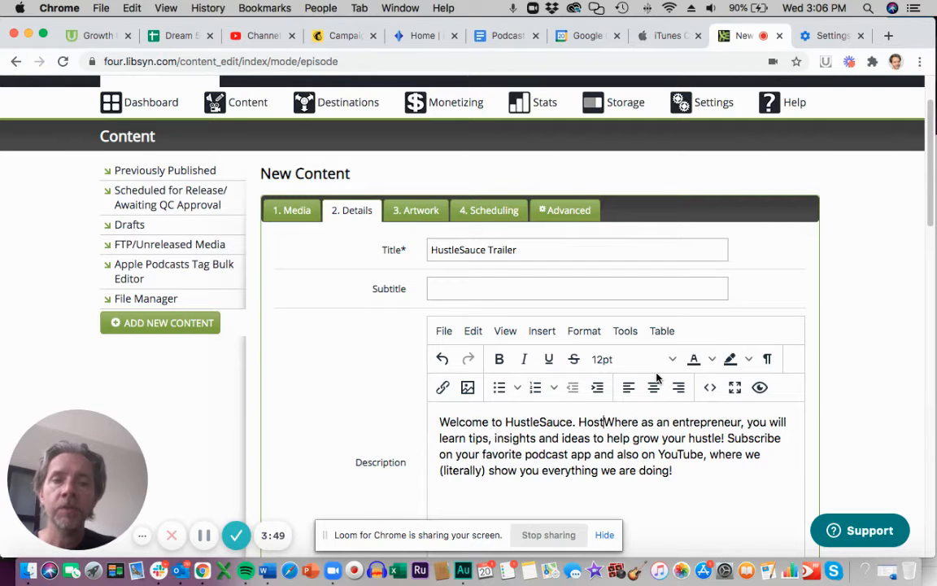
text(ed by Ryan )
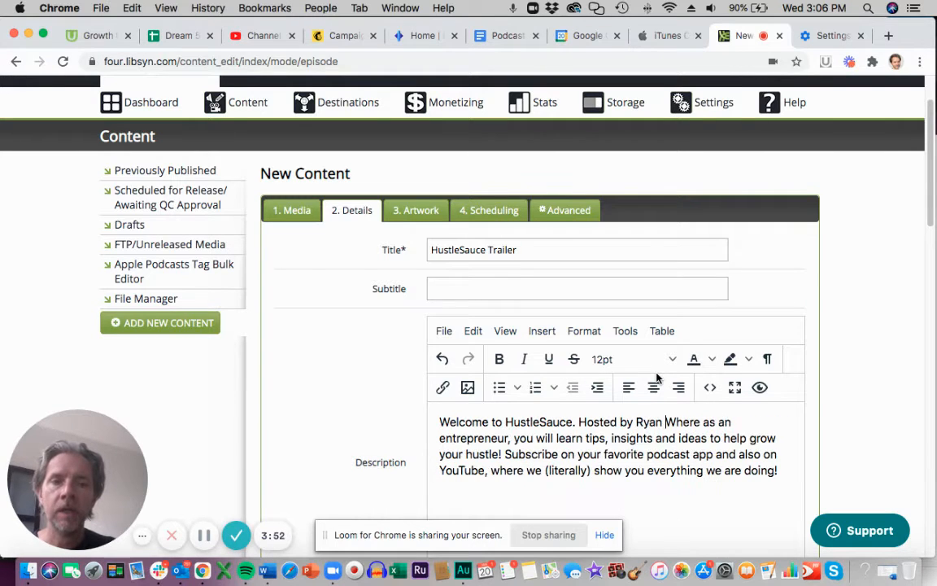
text(Hartman and )
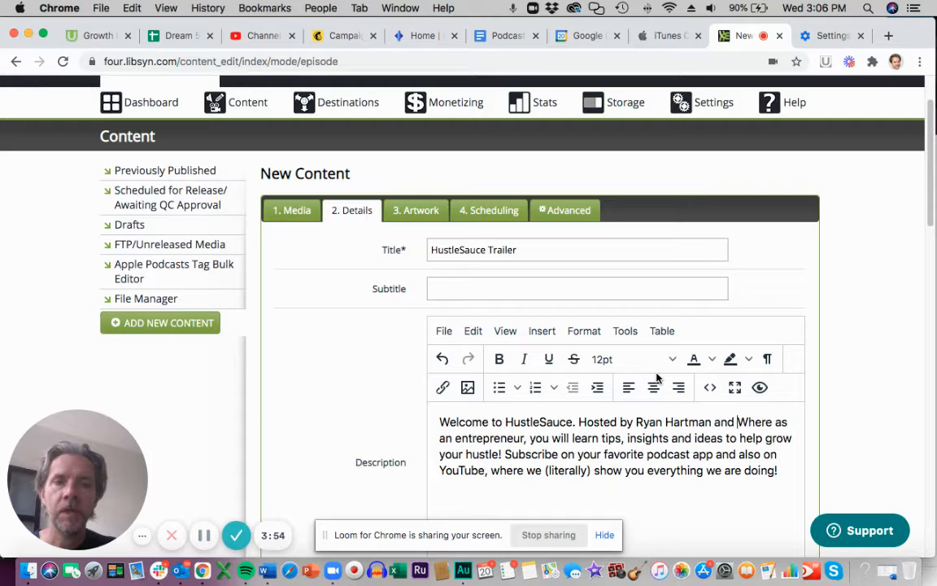
text(Michael )
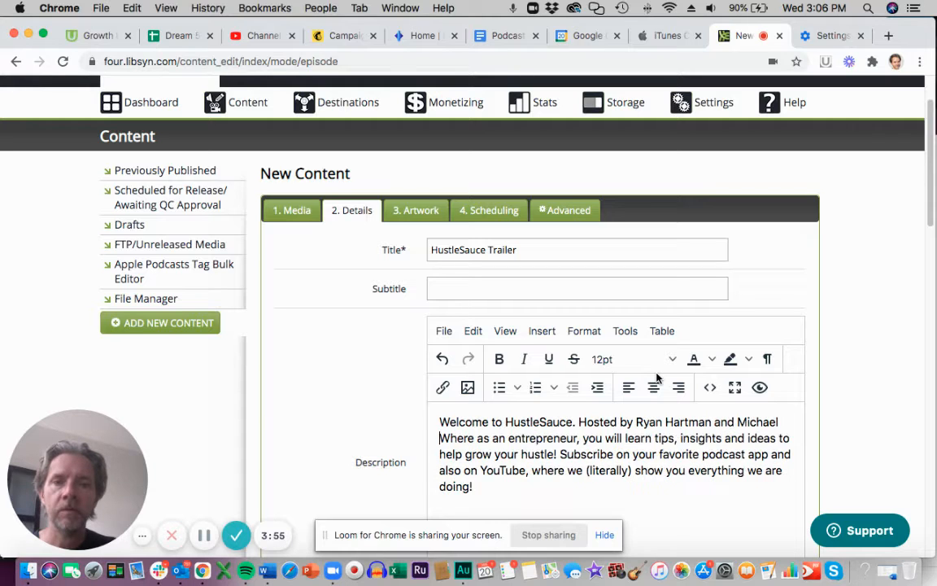
text(Sharkey, )
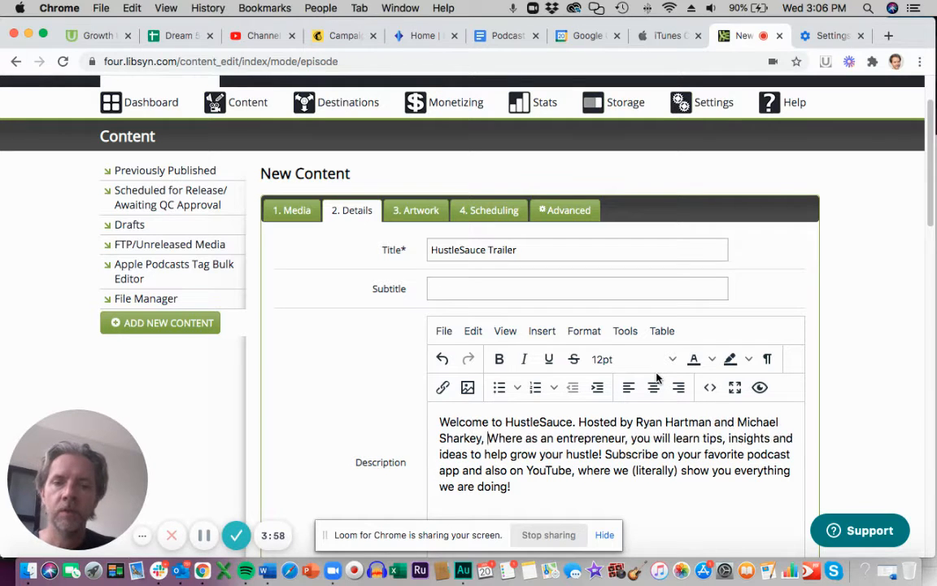
text(two hus)
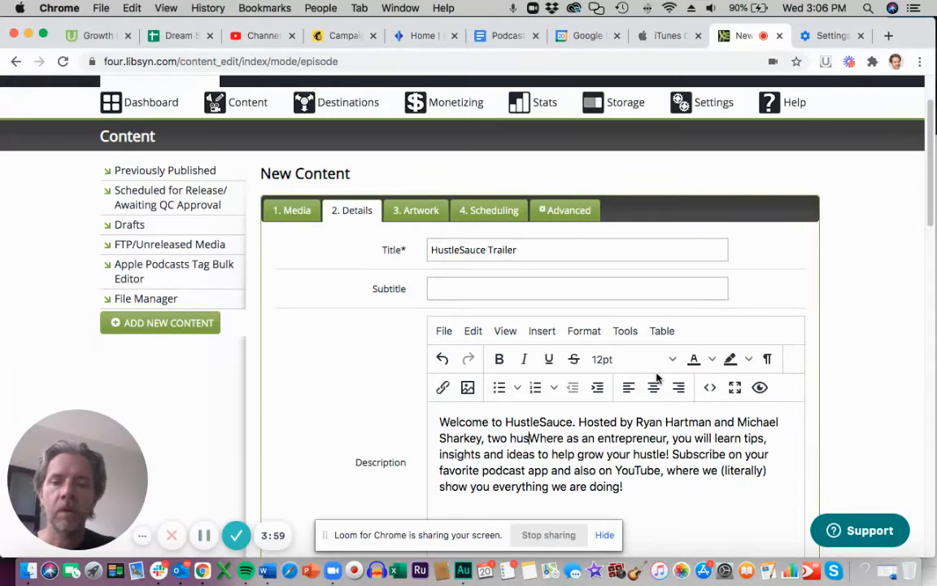
text(tling )
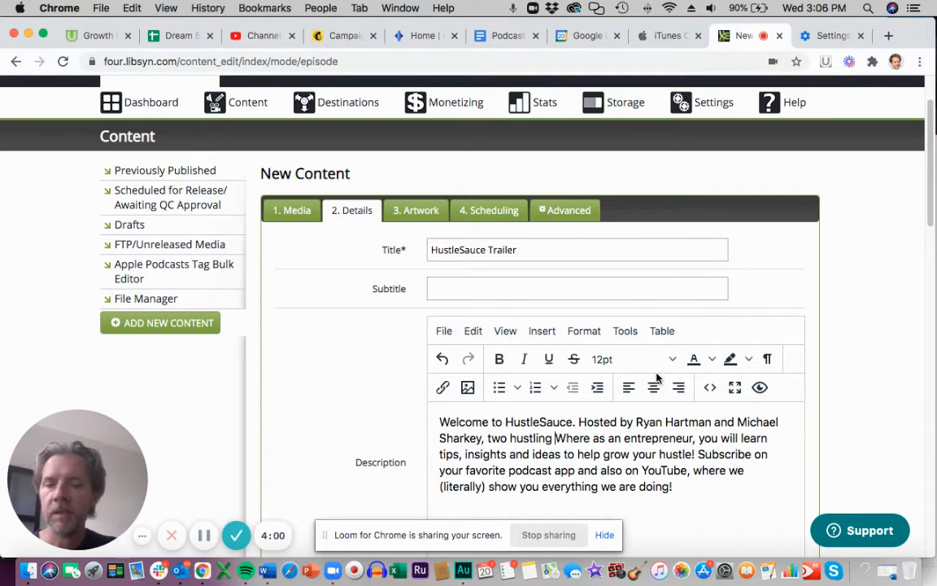
text(entrepreneru)
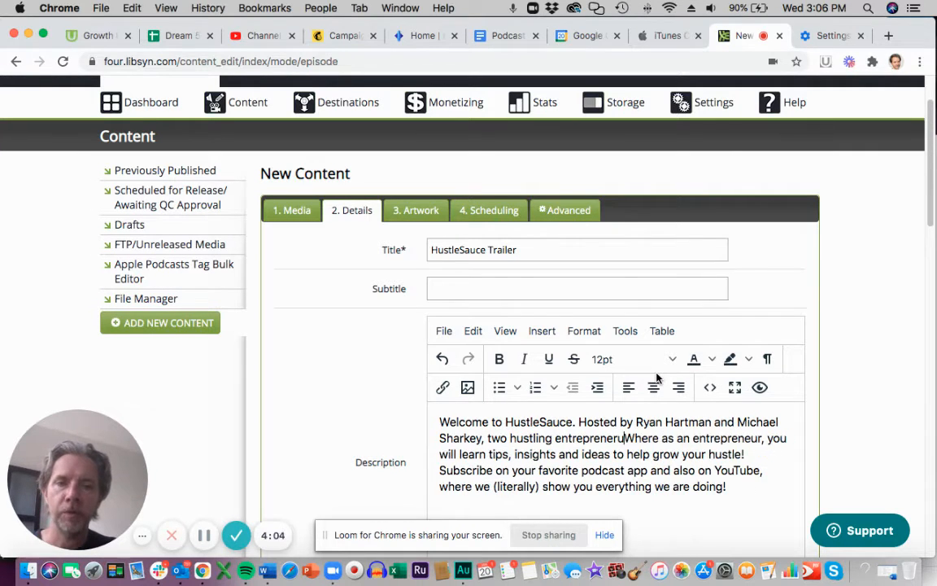
key(BackSpace)
key(BackSpace)
text(urs)
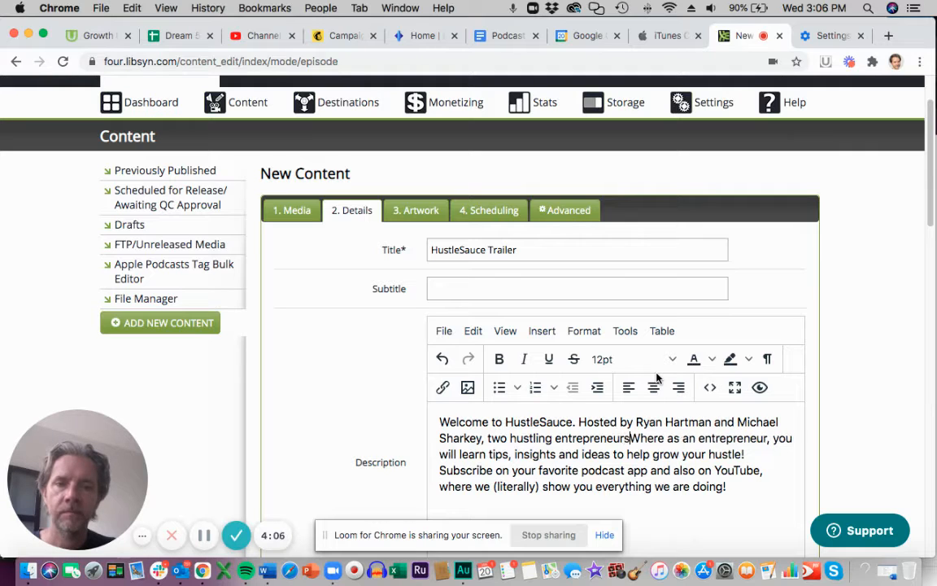
text(!)
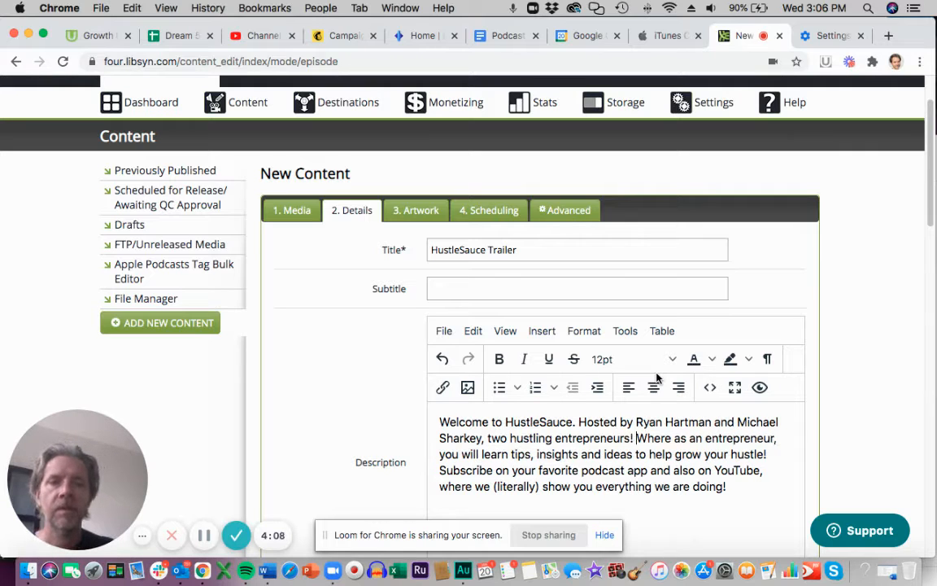
Change "Where as an entrepreneur" to "As an entrepreneur" in the description and put the "Subscribe" sentence in its own paragraph.
key(Right)
key(Right)
key(Right)
key(Right)
key(Right)
key(Right)
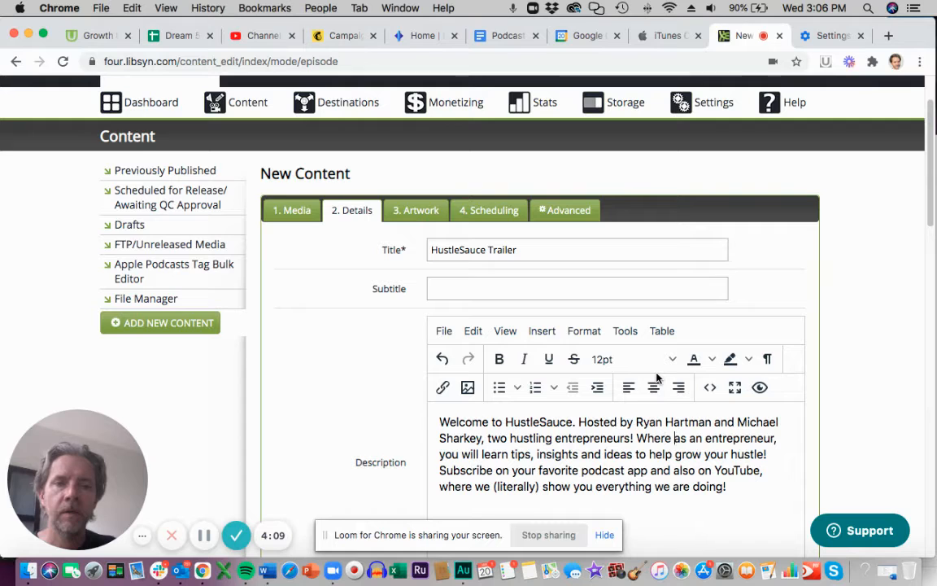
key(BackSpace)
key(BackSpace)
key(BackSpace)
key(BackSpace)
key(BackSpace)
key(BackSpace)
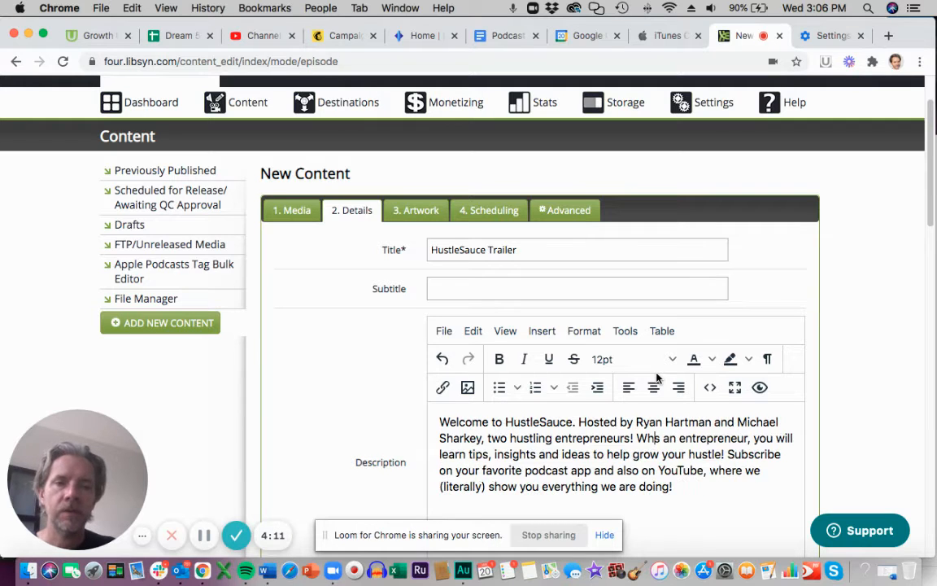
key(BackSpace)
text(A)
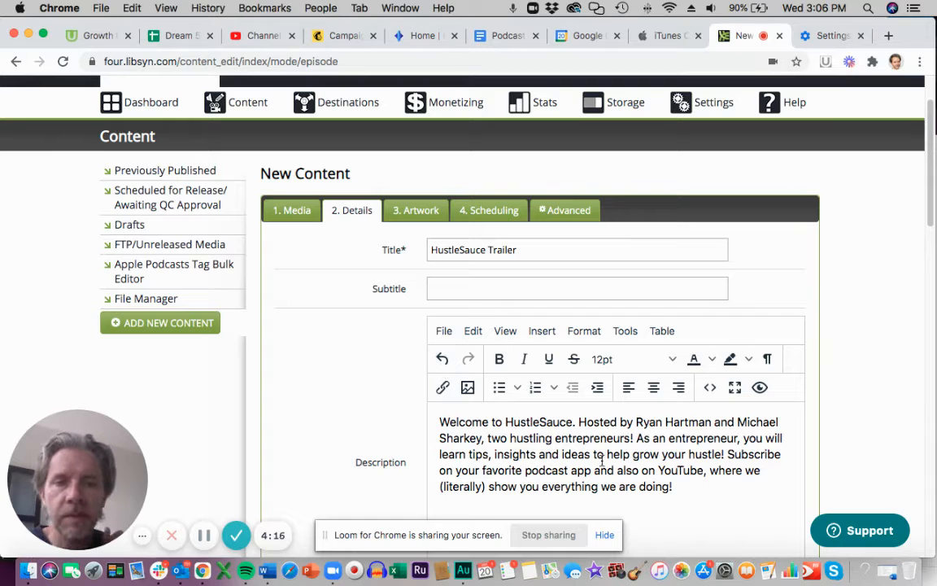
click(728, 454)
key(Return)
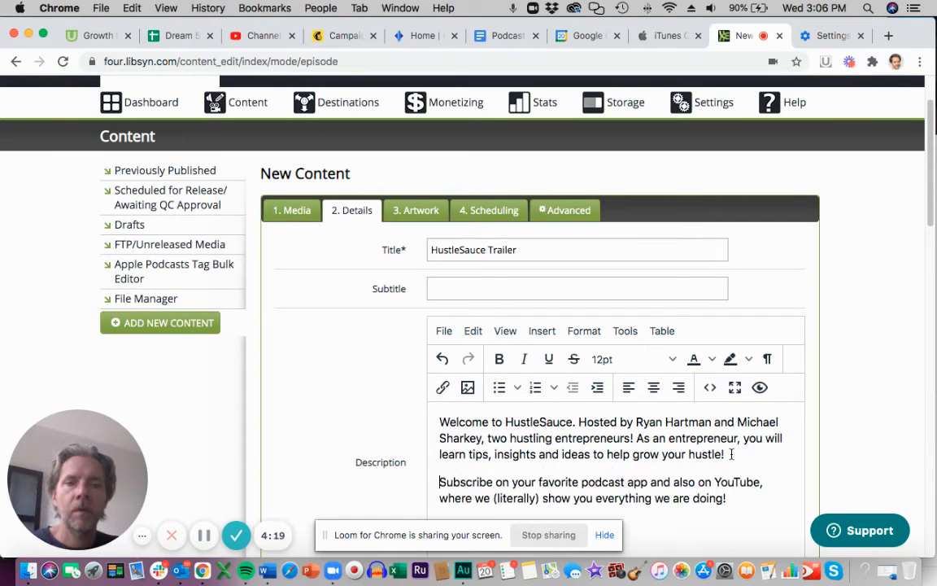
Look over the episode's details form, from the title and description down to the category, tags and Apple Podcasts fields.
scroll(676, 462, down, 4)
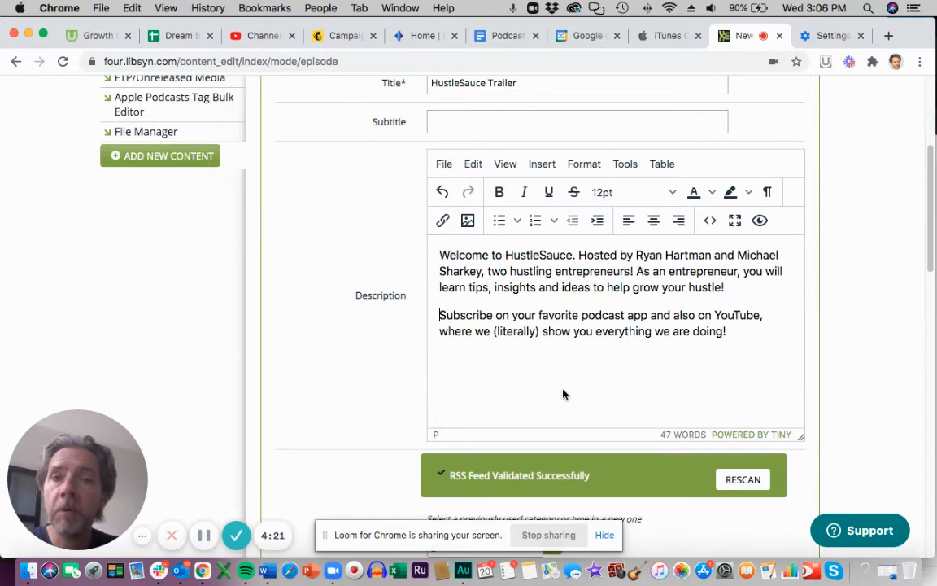
scroll(562, 392, up, 1)
scroll(549, 378, down, 5)
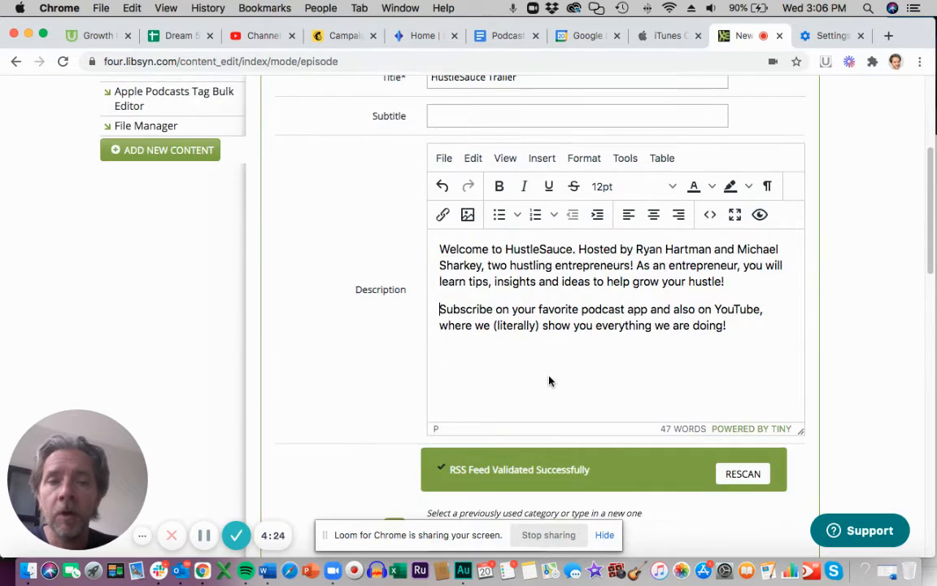
scroll(549, 377, down, 5)
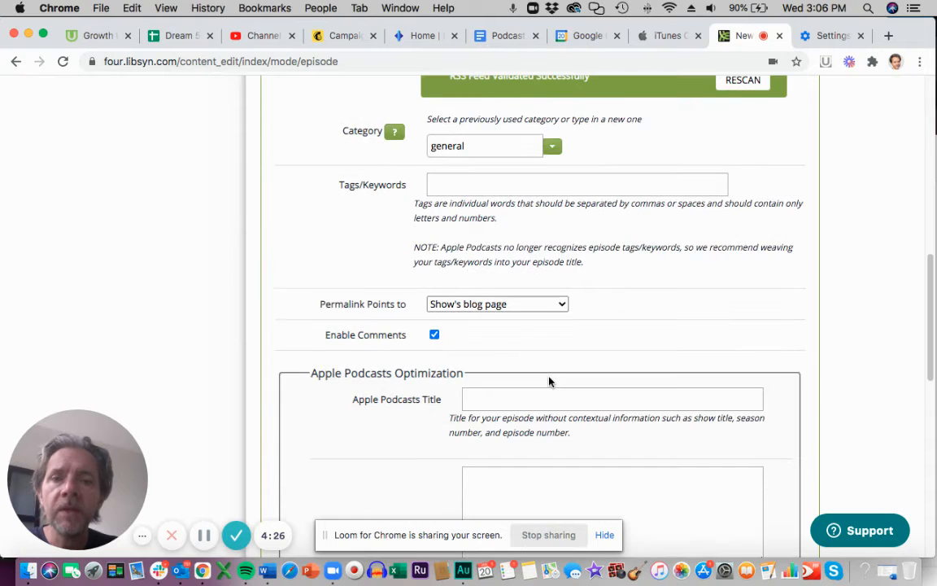
scroll(549, 377, up, 5)
scroll(549, 377, up, 10)
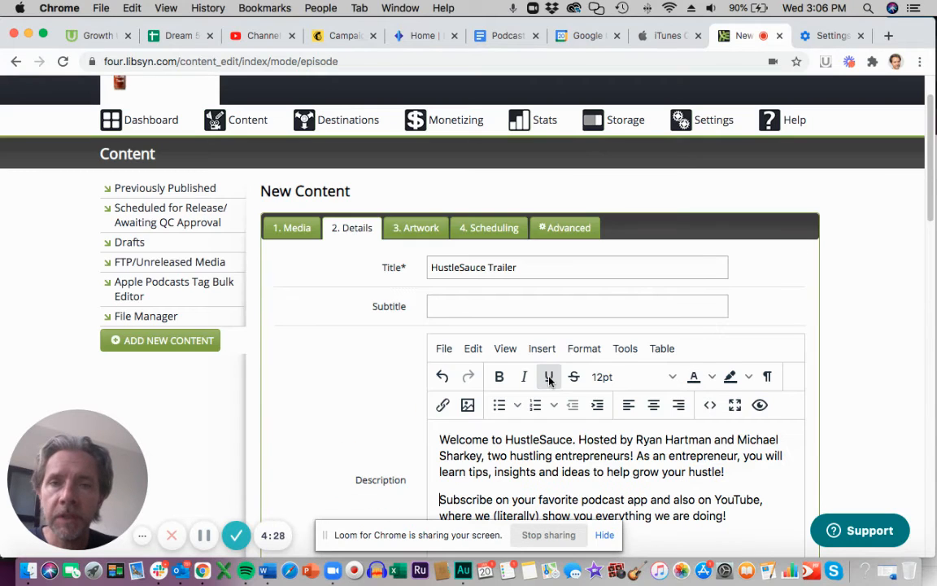
scroll(549, 377, down, 1)
scroll(549, 377, up, 3)
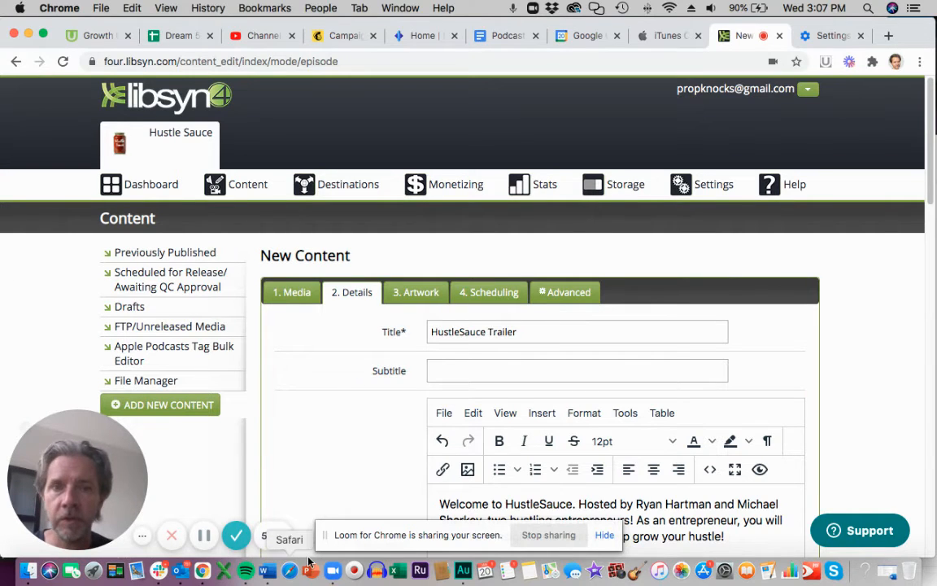
Enter "HustleSauce Trailer" as the Apple Podcasts title.
click(543, 329)
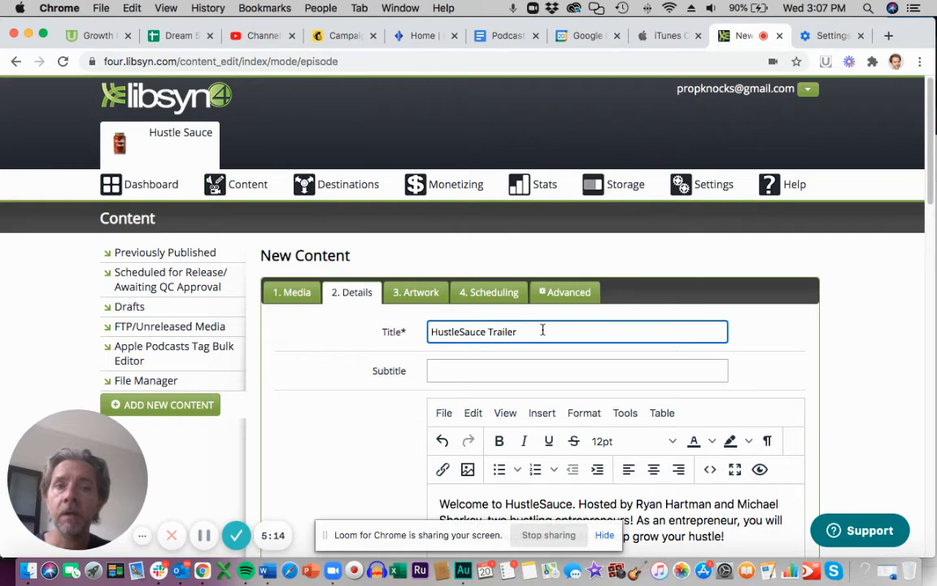
scroll(485, 418, down, 10)
scroll(502, 395, down, 1)
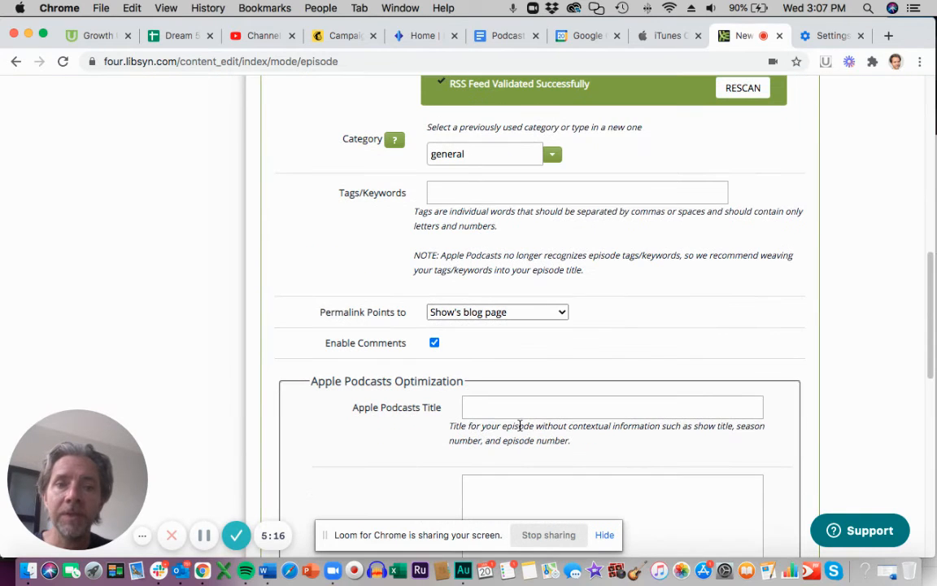
click(515, 408)
text(H)
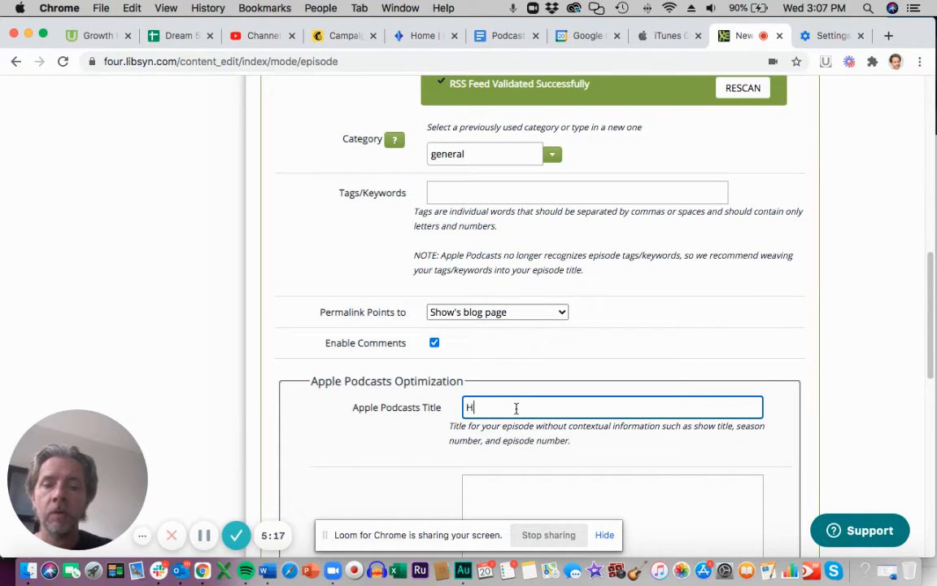
text(ustleSauce Tr)
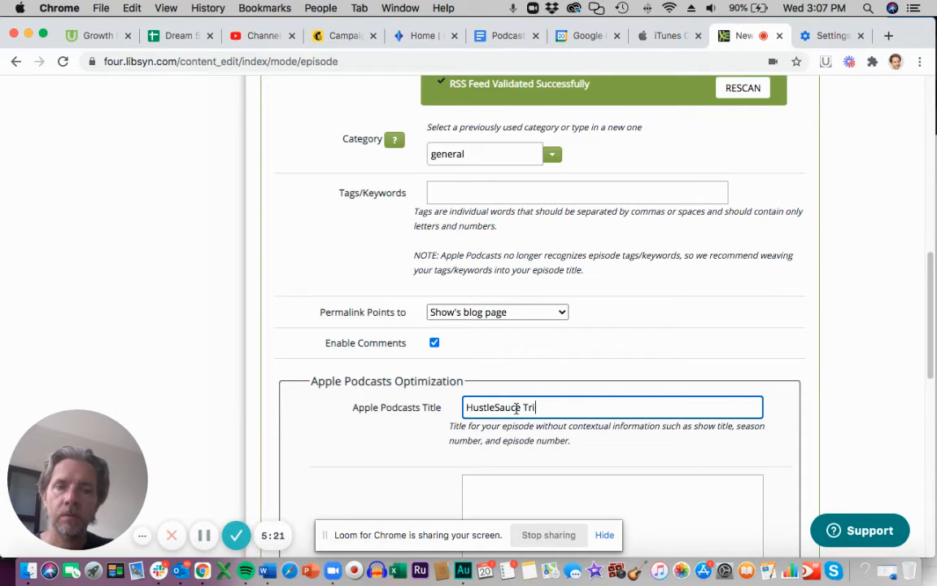
text(iai)
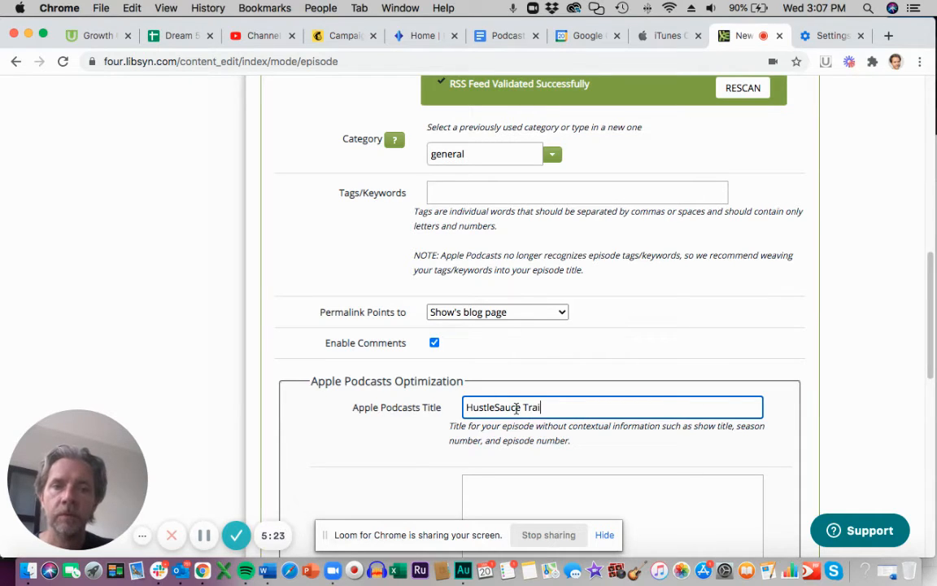
text(ler)
Copy the full text of the episode description into the Apple Podcasts summary.
scroll(454, 329, up, 10)
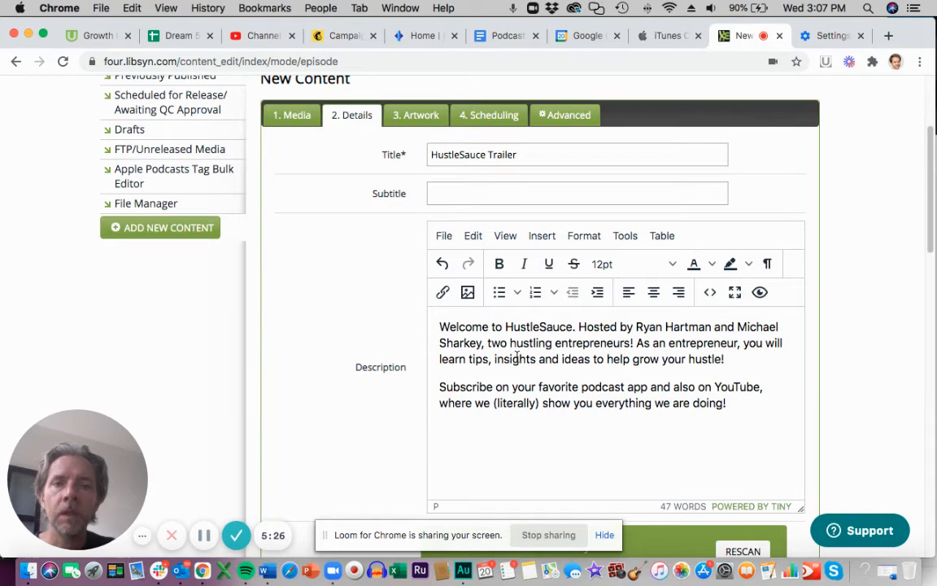
click(440, 327)
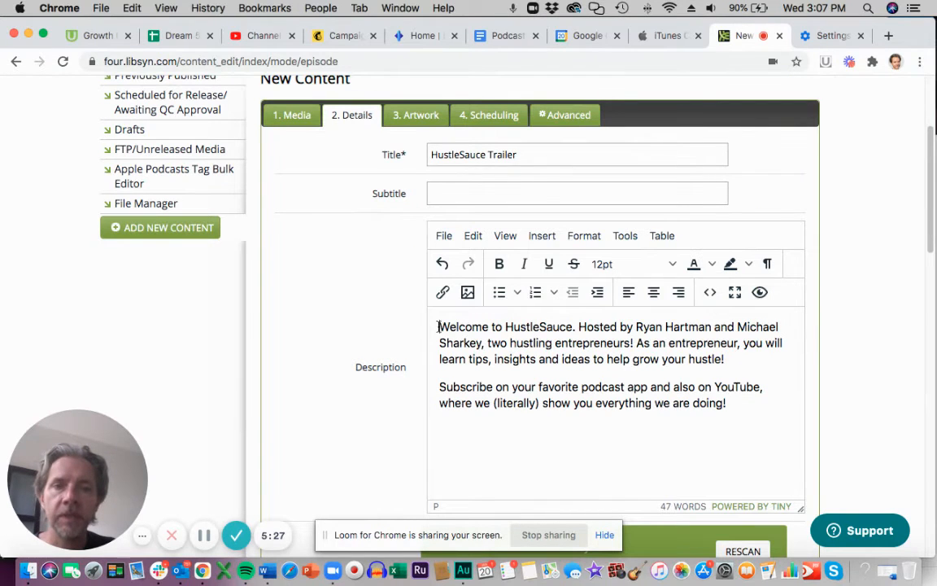
shift+click(741, 407)
key(super+c)
scroll(732, 417, down, 10)
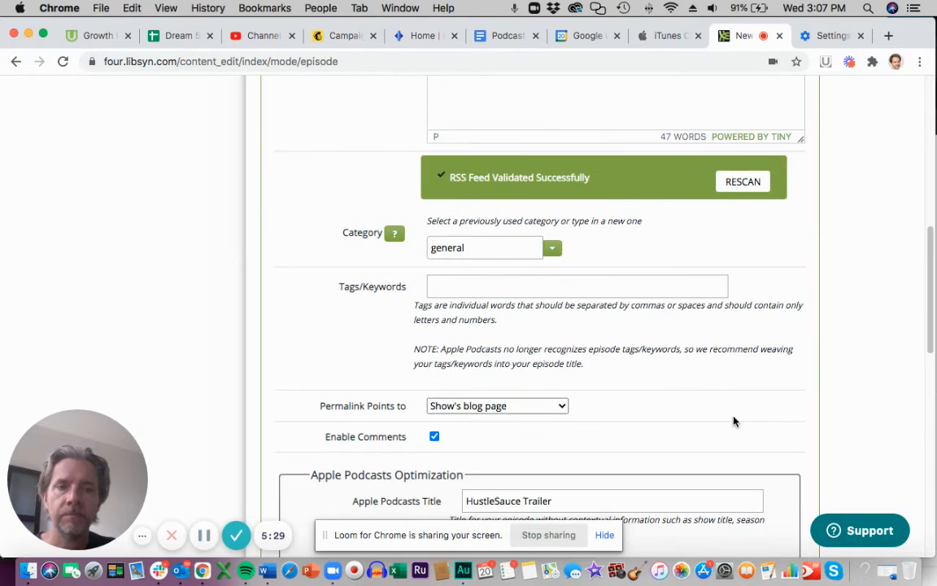
click(515, 302)
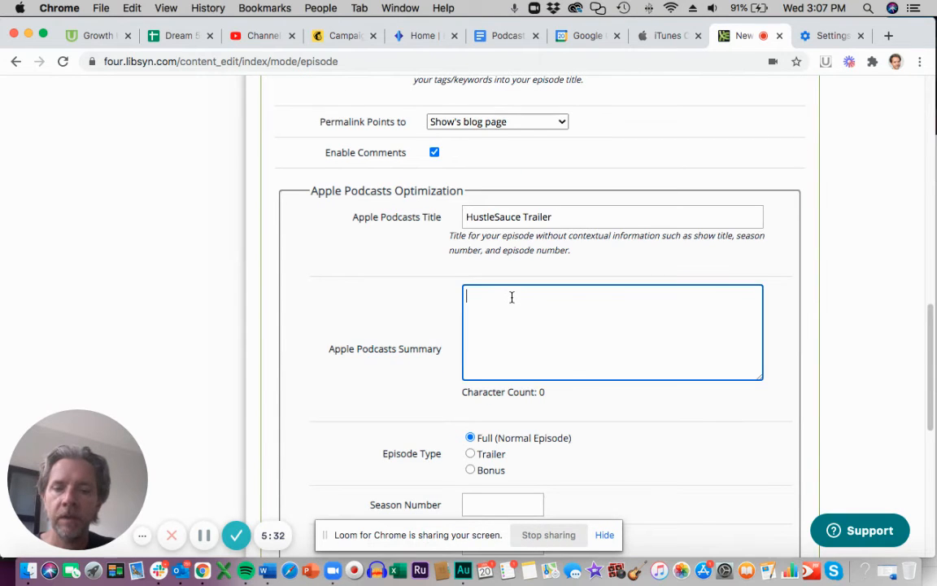
key(super+v)
Set the episode type to Trailer and the rating to Clean.
scroll(561, 439, down, 2)
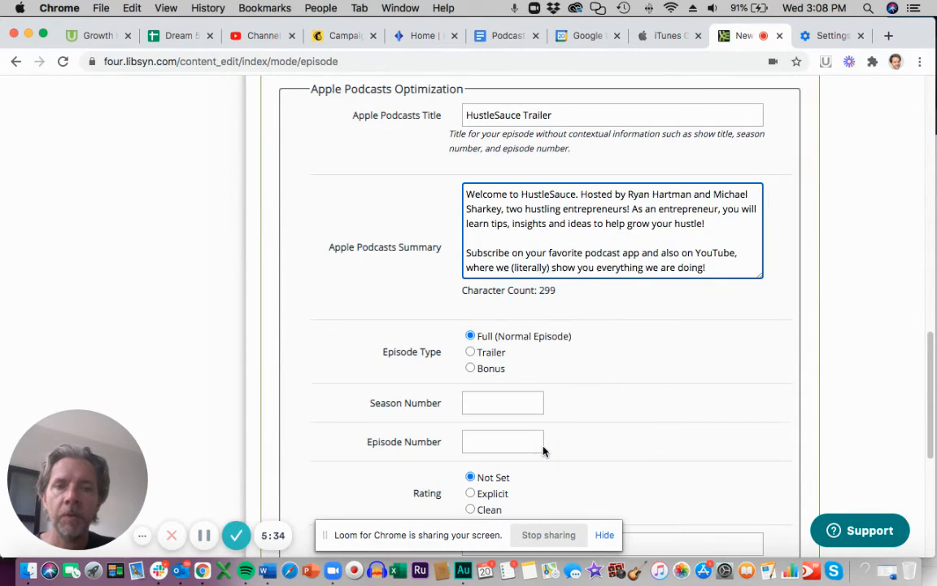
click(471, 352)
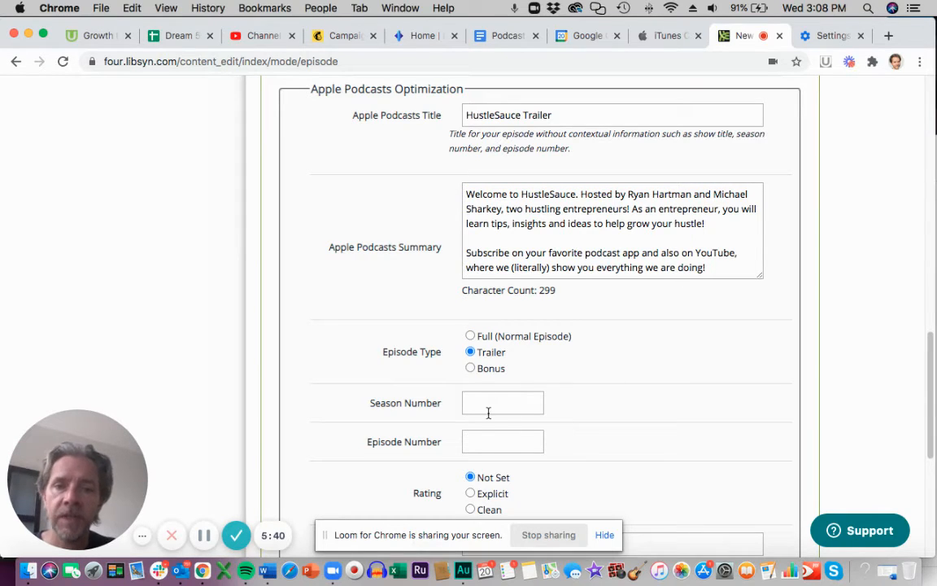
scroll(527, 472, down, 2)
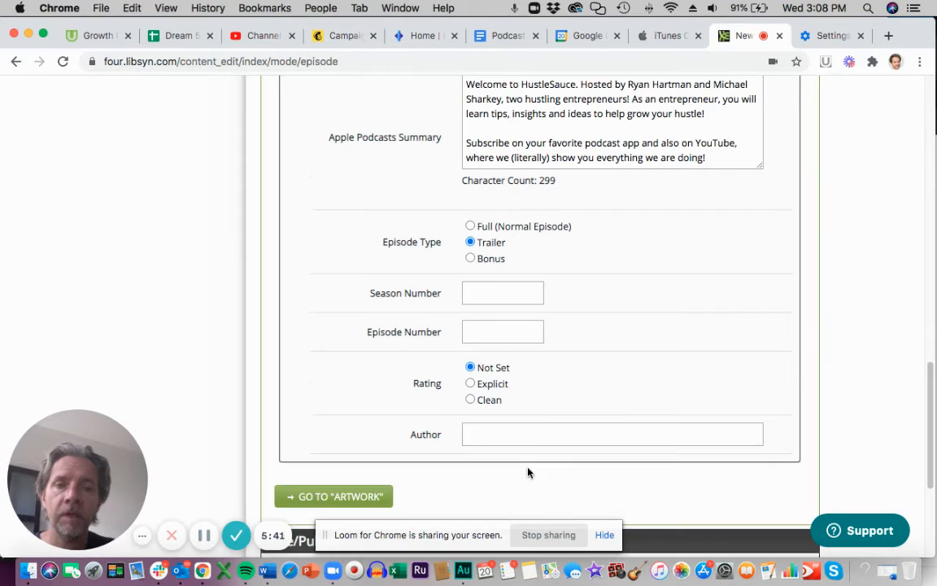
click(470, 400)
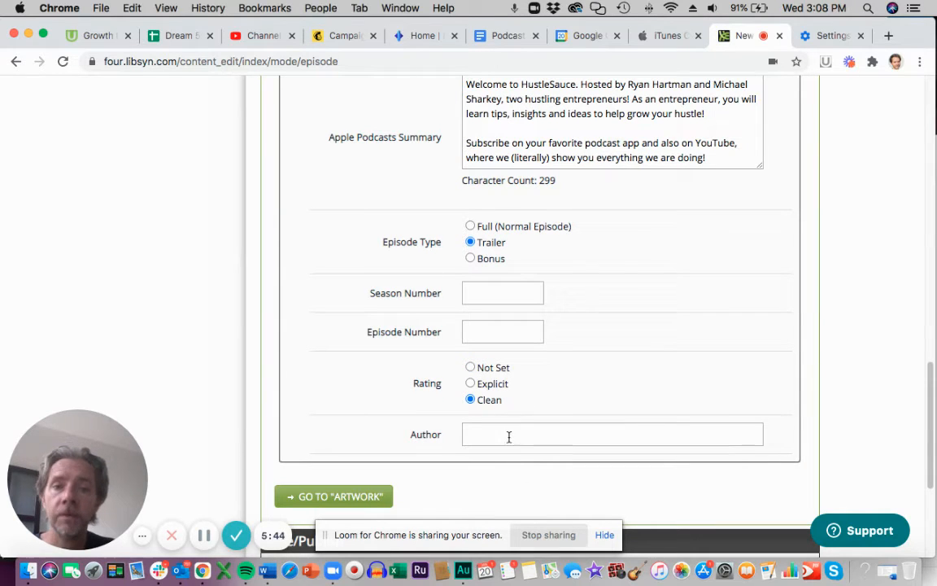
Enter both hosts' full names as author, the first with "Co-founder of Thanks.io" and the second with "founder of Your Podcast Coach".
click(505, 433)
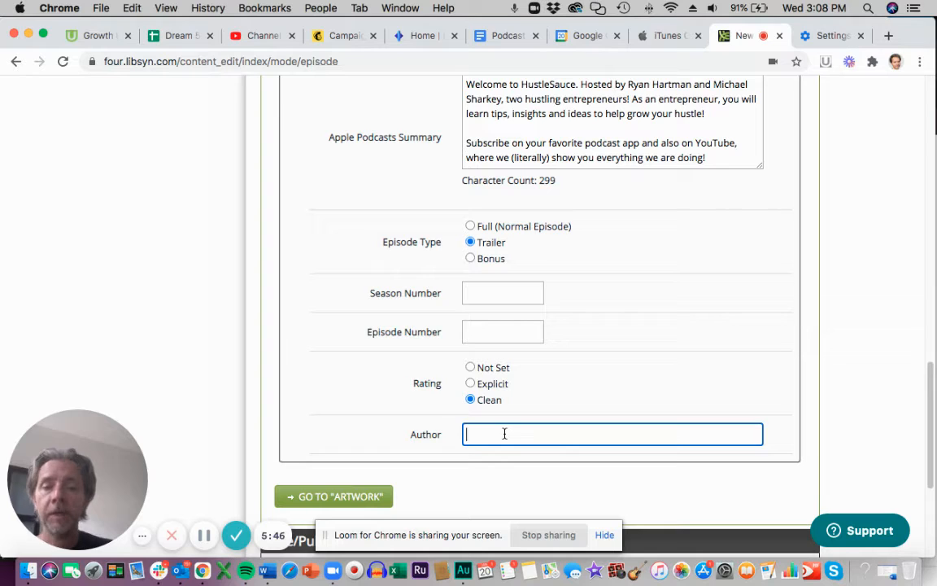
text(Ryan Hart)
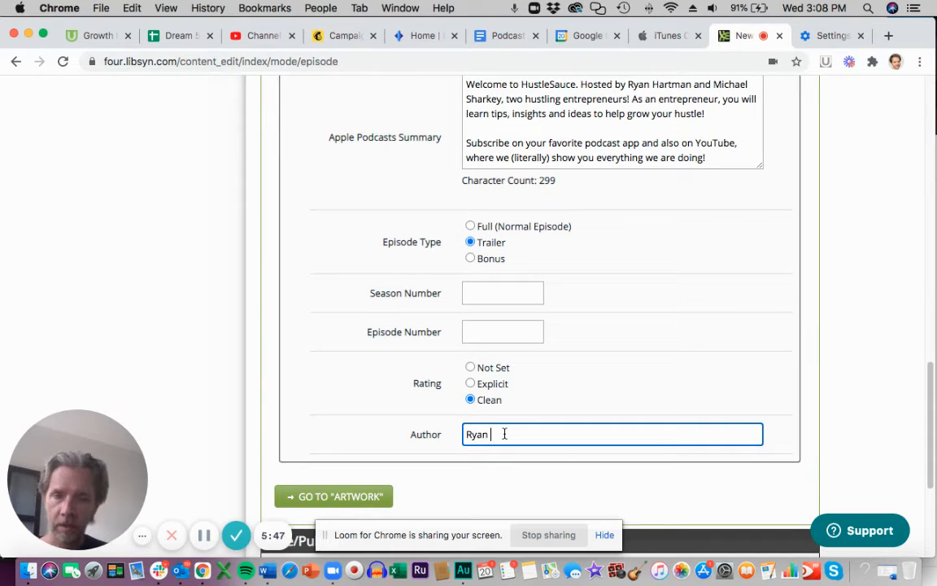
text(ma)
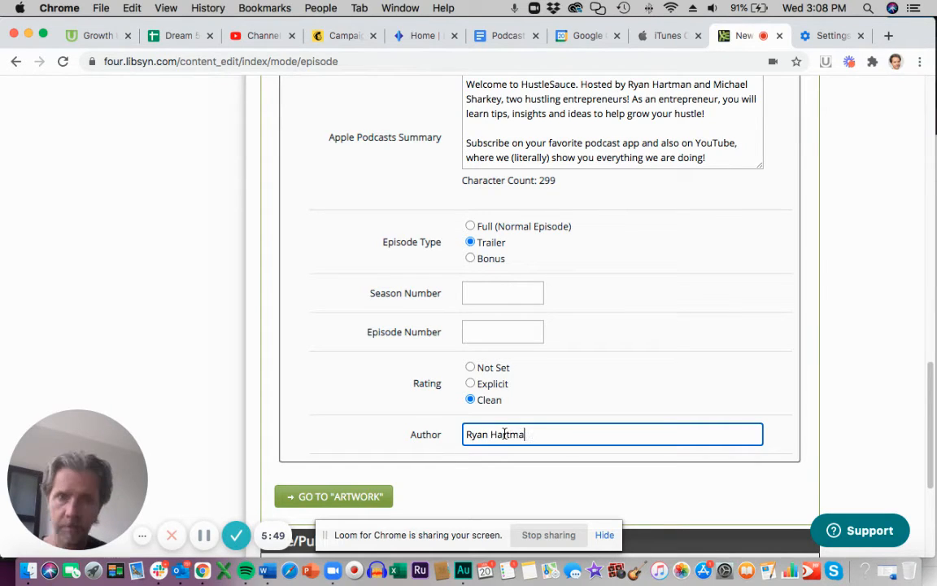
text(n, C)
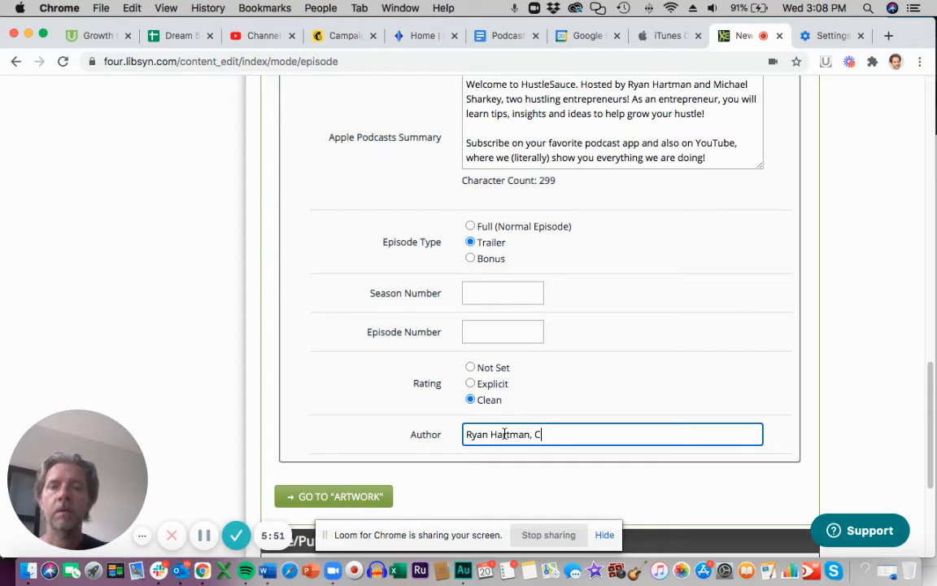
text(o-founder of Thanks.)
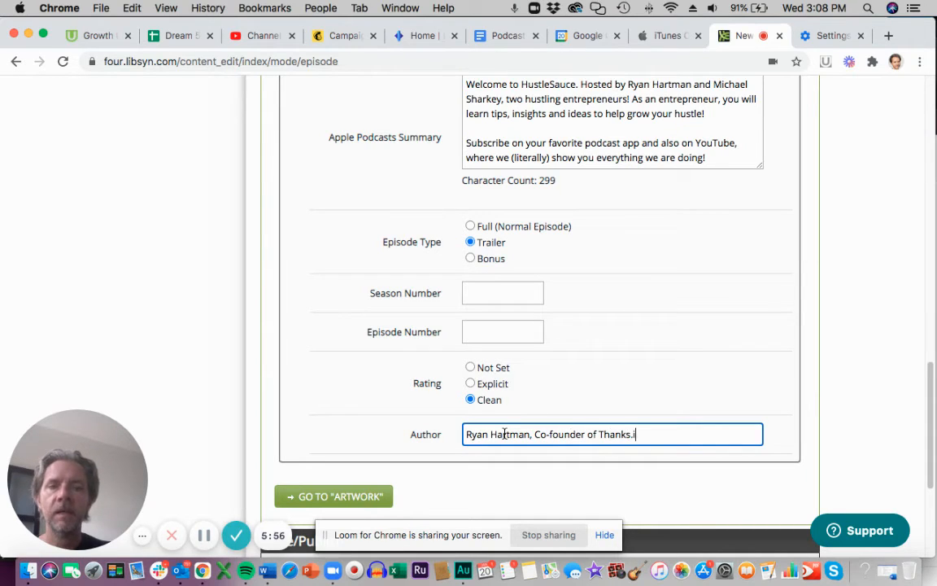
text(io, Michael)
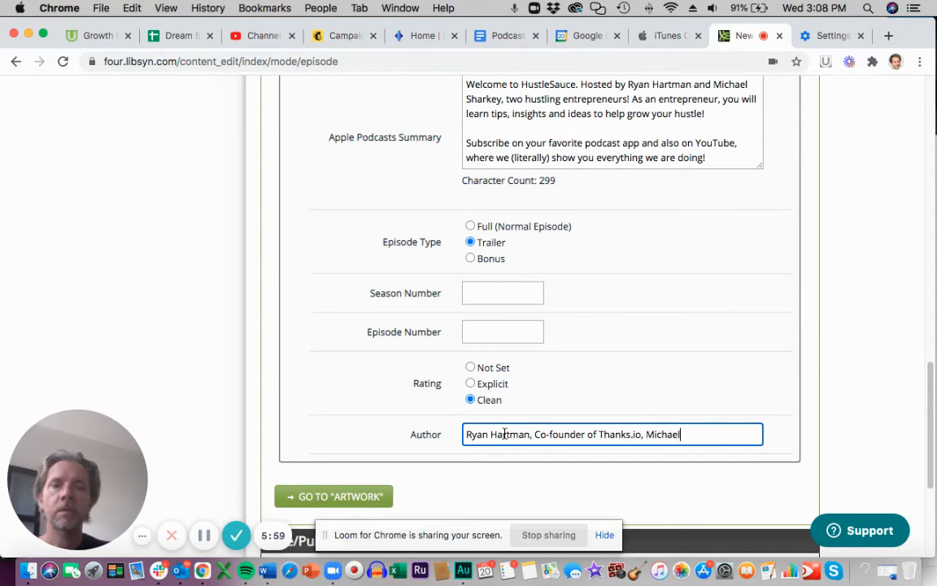
text( Sharkey, )
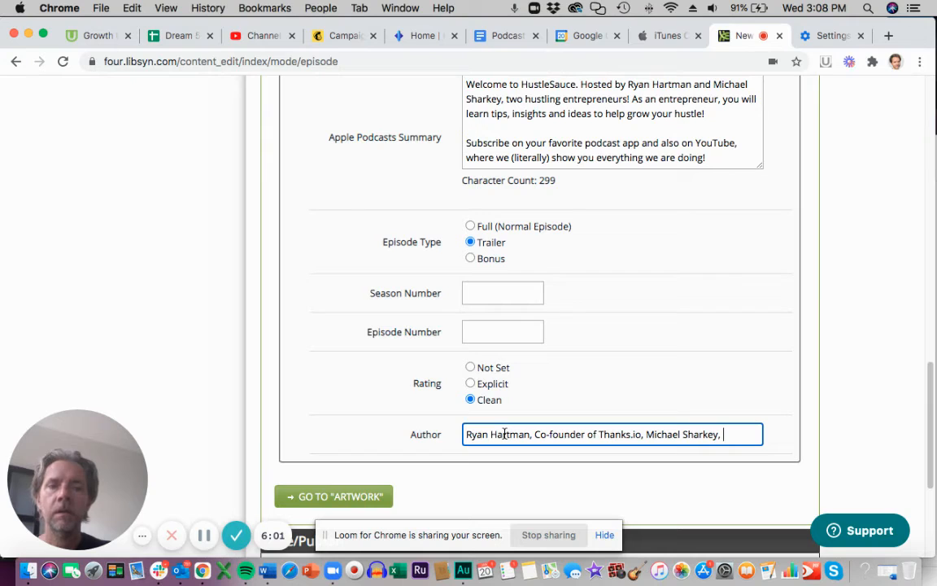
text(founder of)
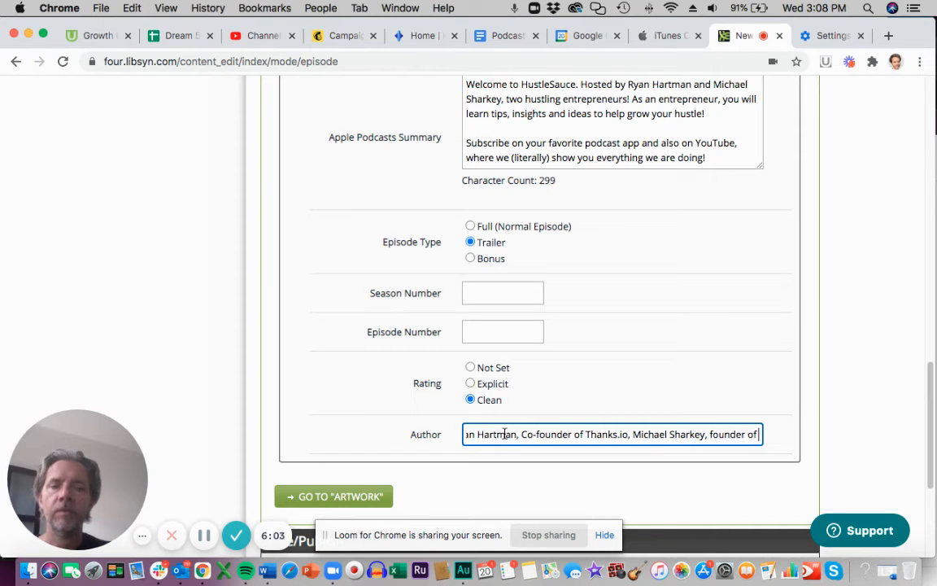
text( Your Pod)
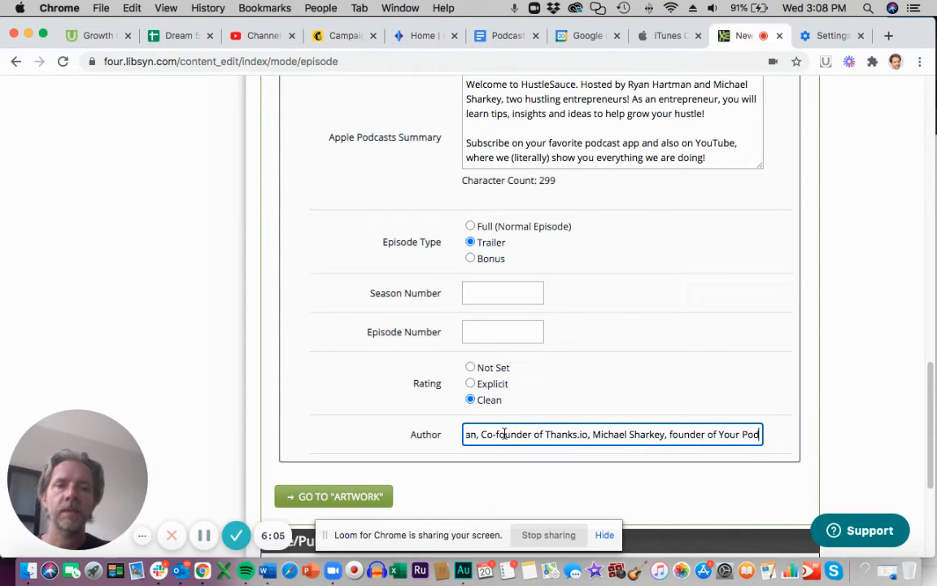
text(cast Coach)
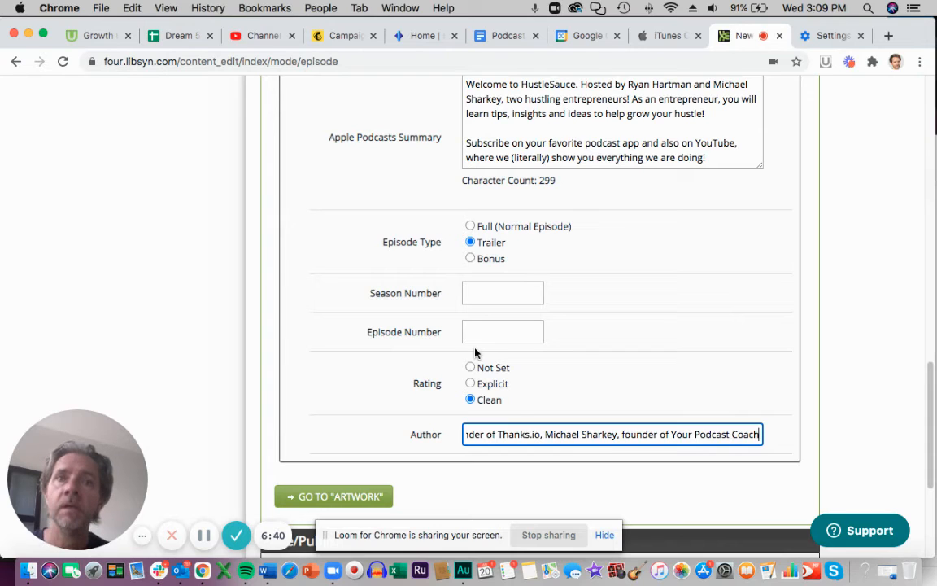
Check the save and publish options below the details, and open the episode's scheduling settings.
scroll(476, 352, down, 5)
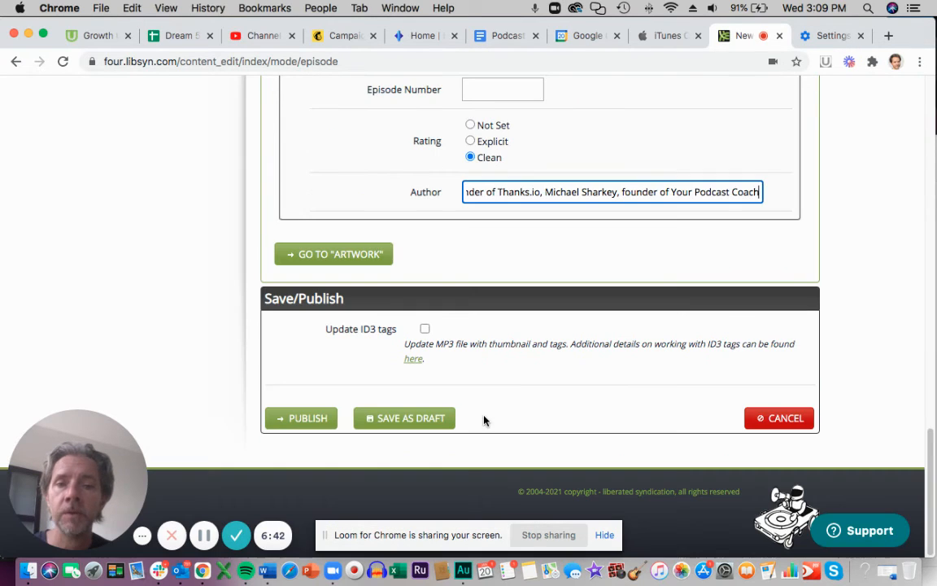
scroll(472, 415, up, 15)
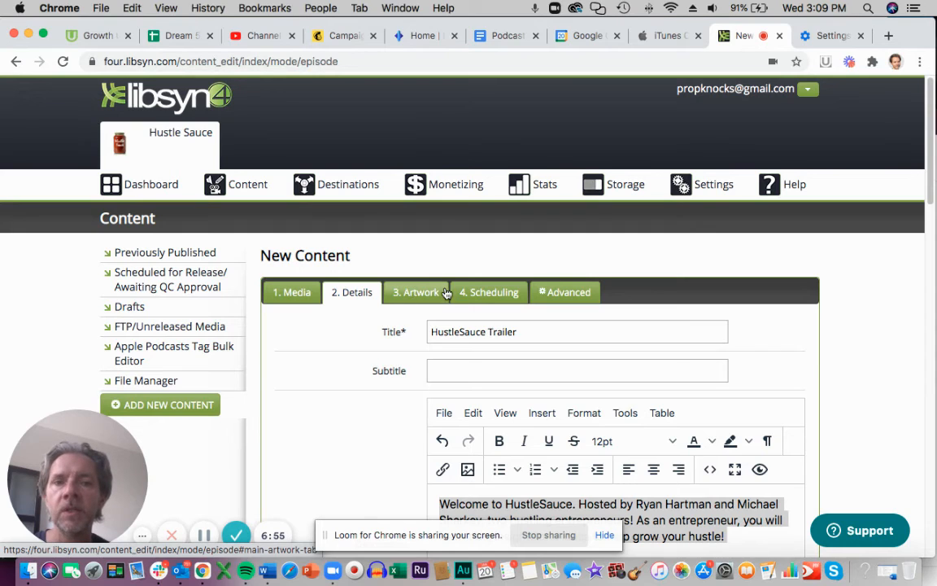
click(479, 296)
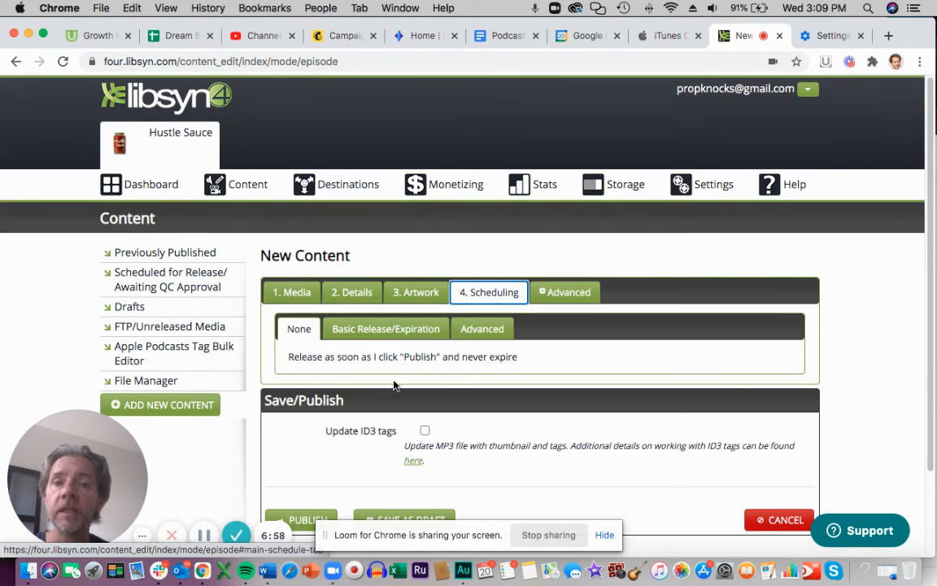
Set the basic release schedule to release immediately on publish, and publish the trailer episode.
scroll(420, 387, down, 2)
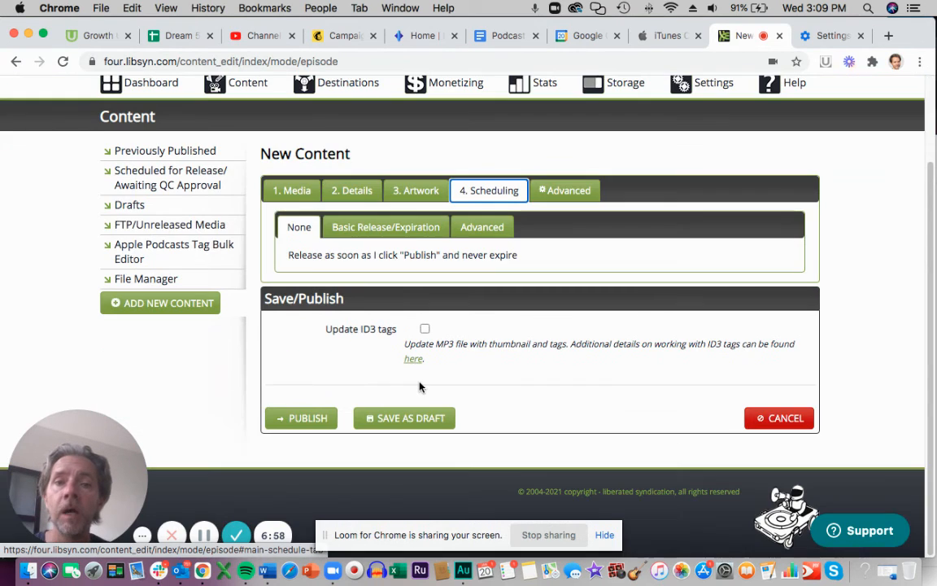
click(394, 228)
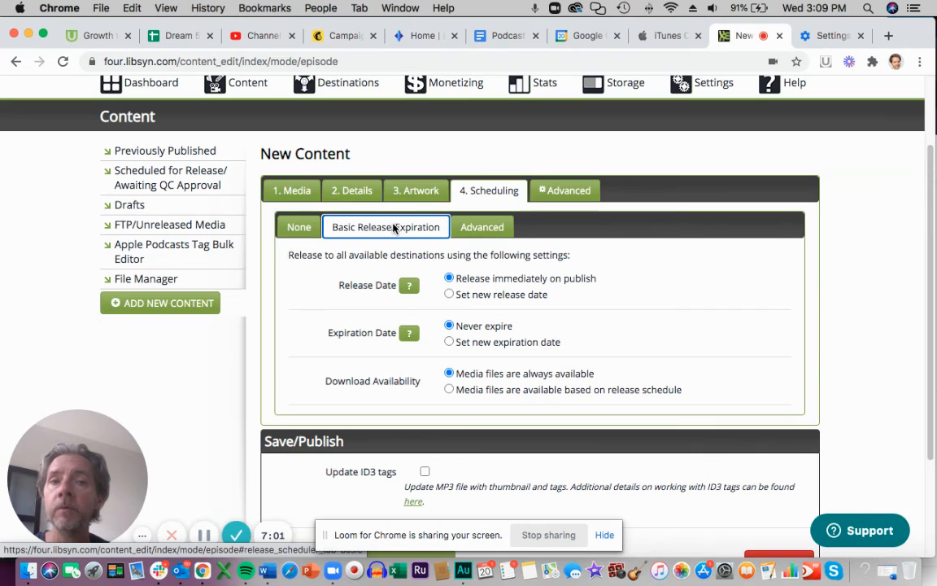
click(450, 294)
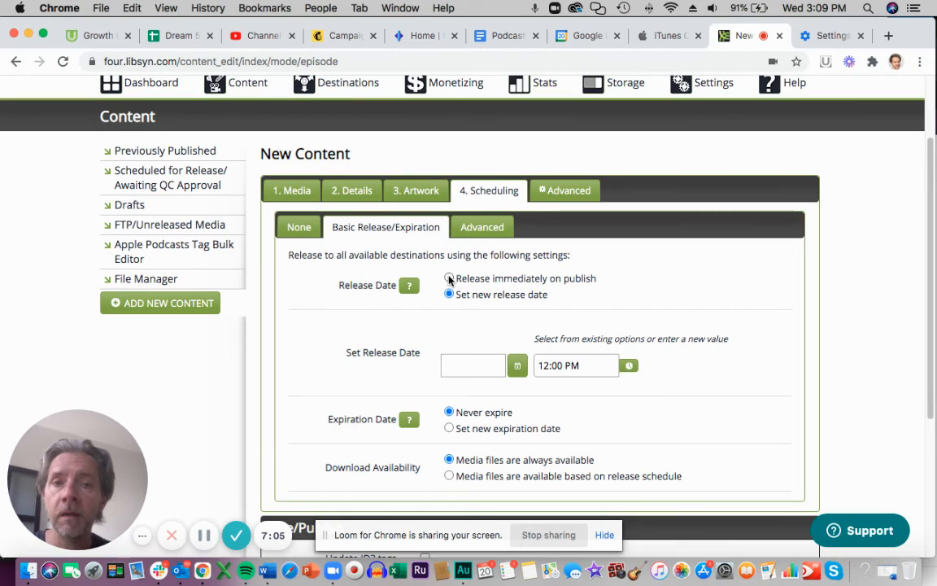
click(449, 278)
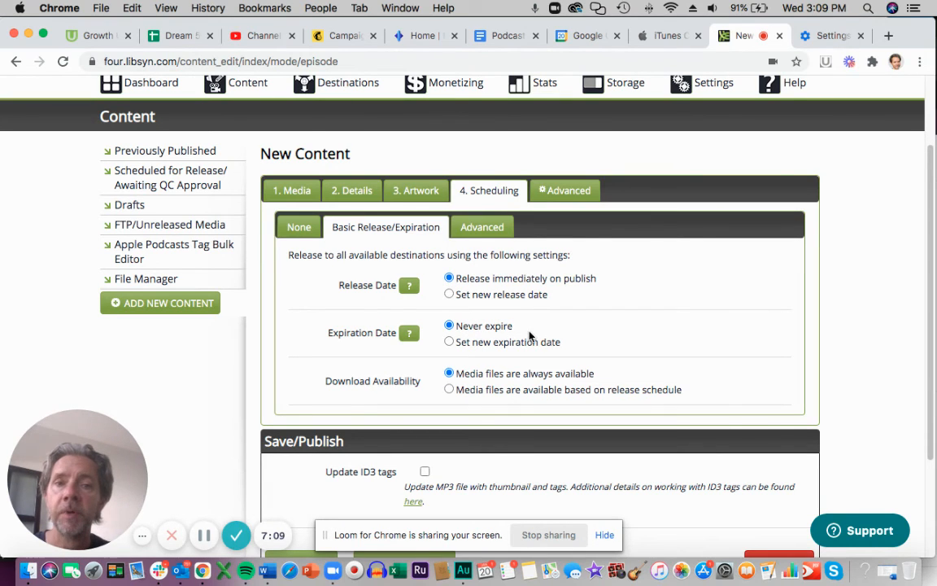
scroll(480, 342, down, 3)
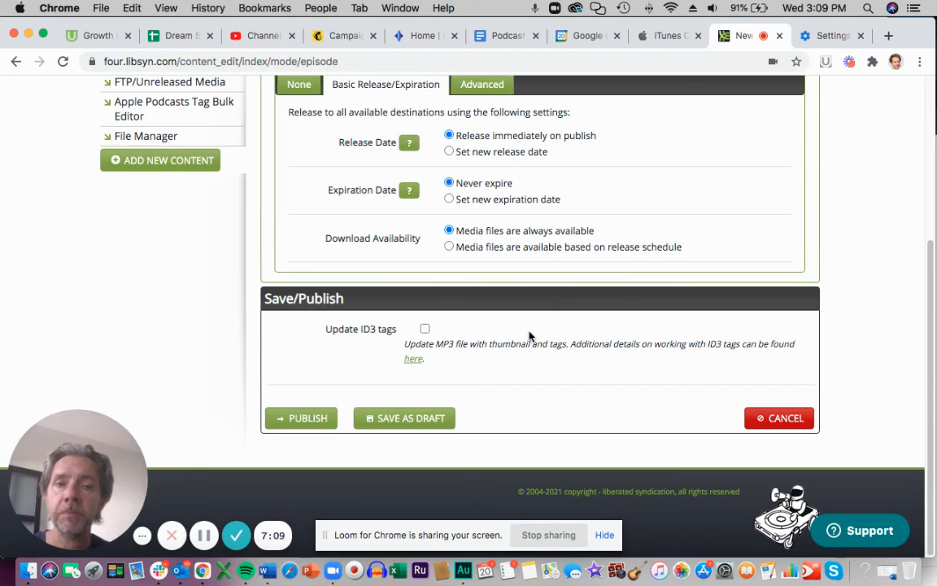
click(320, 424)
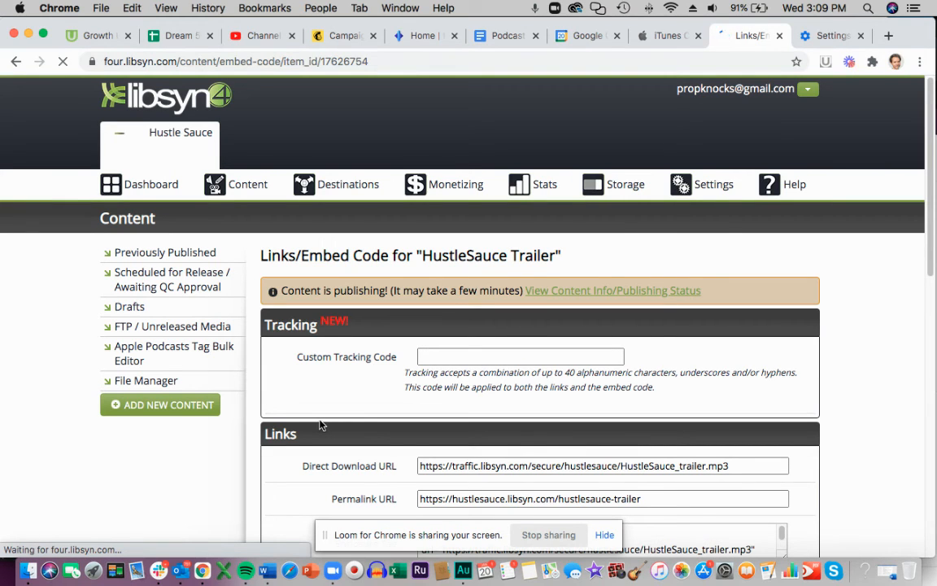
Examine the published trailer's download and permalink URLs, and the embed code's player theme, height, thumbnail and playback options.
scroll(367, 435, down, 8)
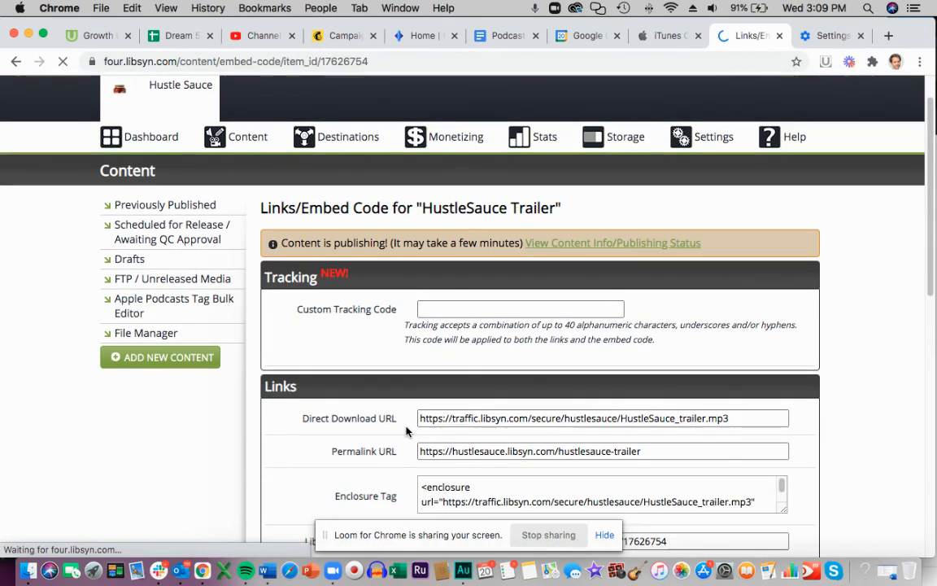
scroll(408, 430, down, 2)
scroll(409, 423, up, 3)
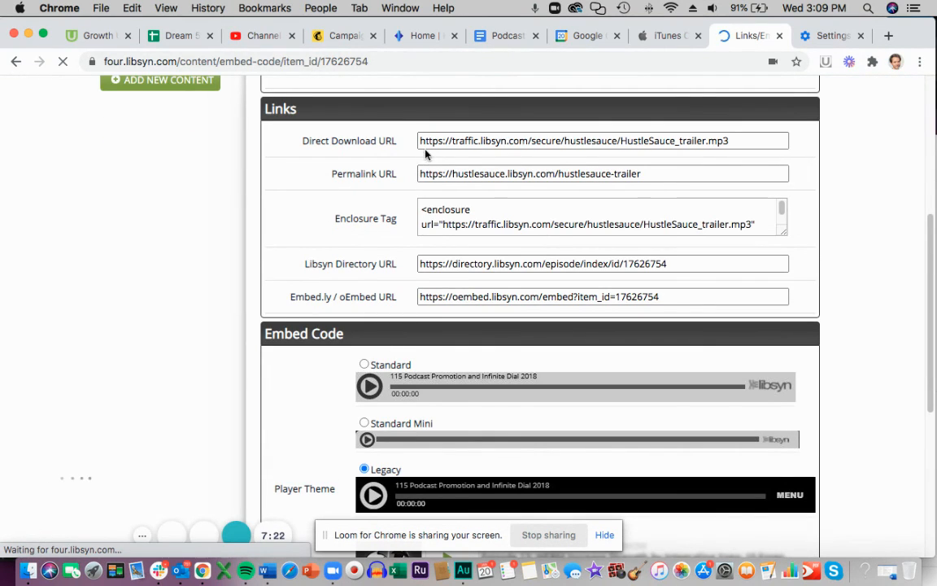
click(729, 141)
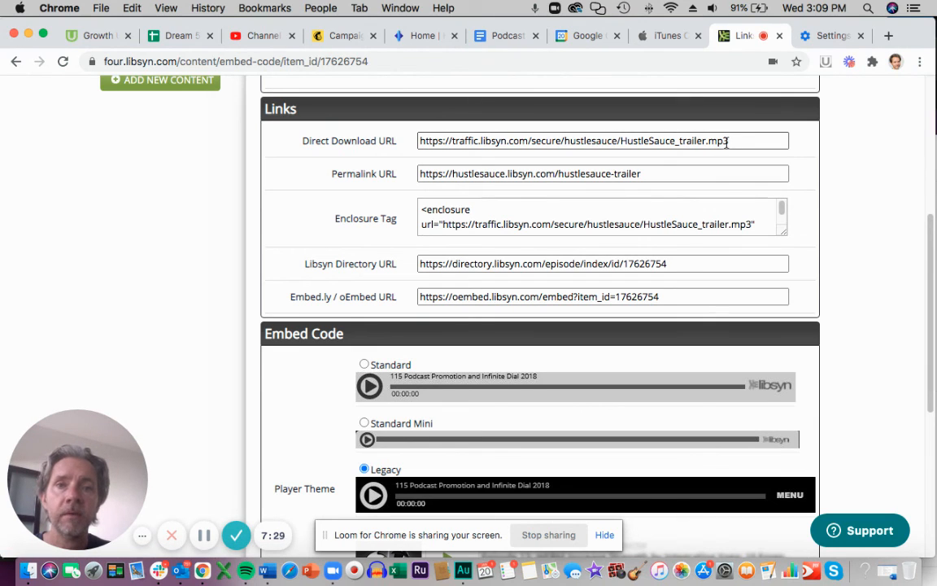
click(667, 167)
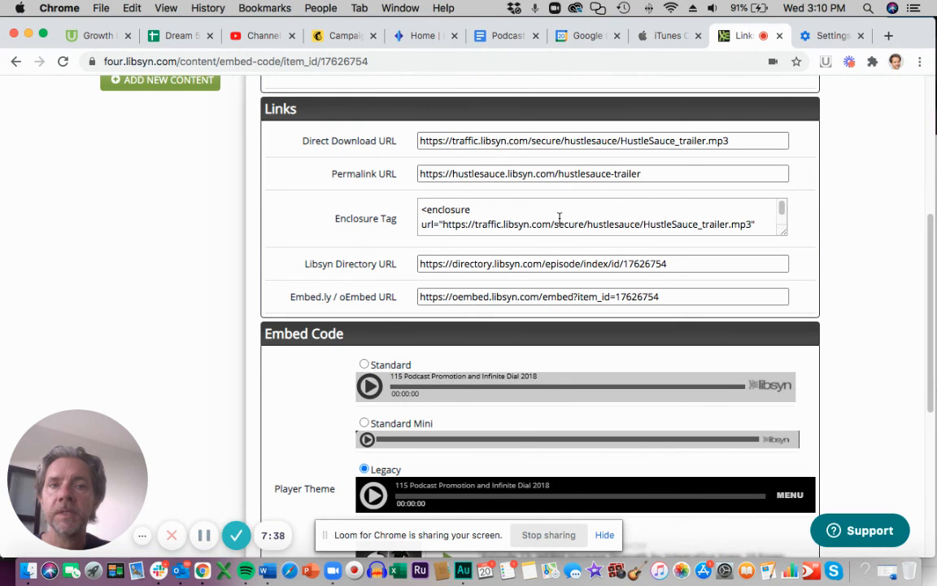
scroll(521, 258, down, 2)
scroll(523, 260, down, 3)
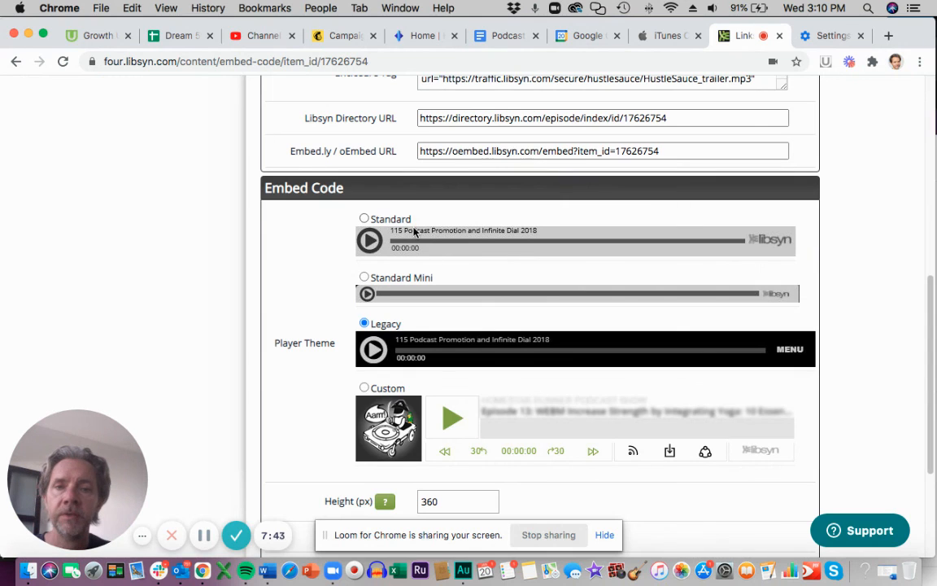
scroll(415, 358, down, 2)
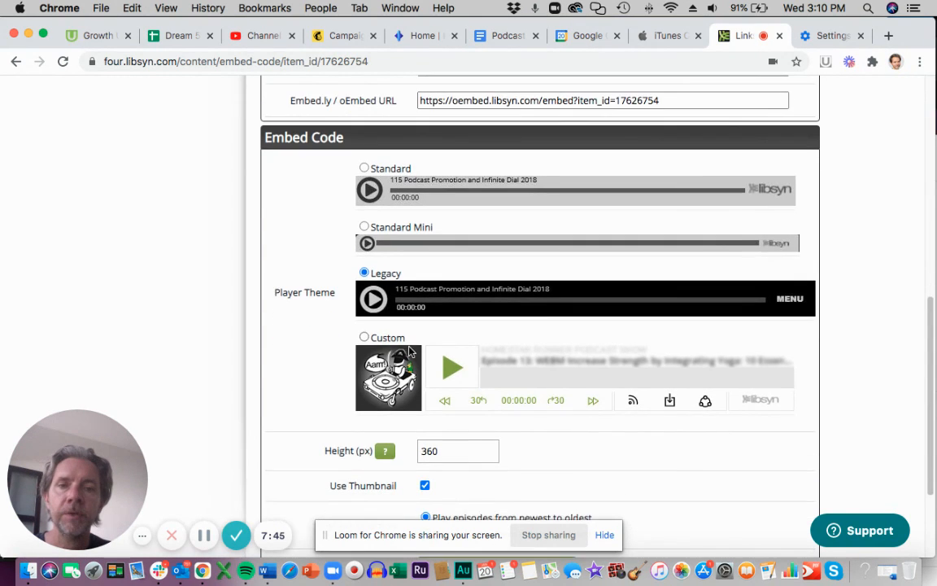
scroll(422, 385, down, 4)
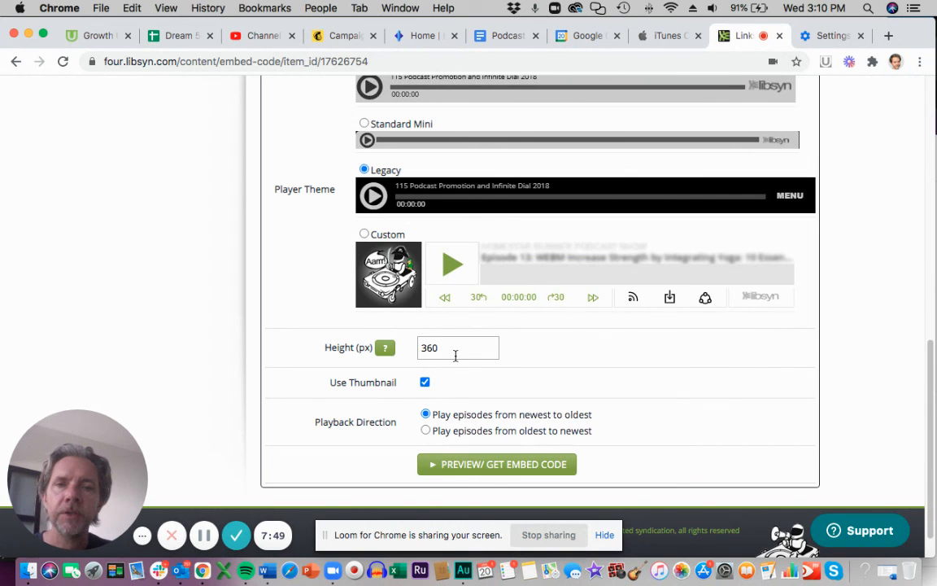
scroll(489, 404, up, 20)
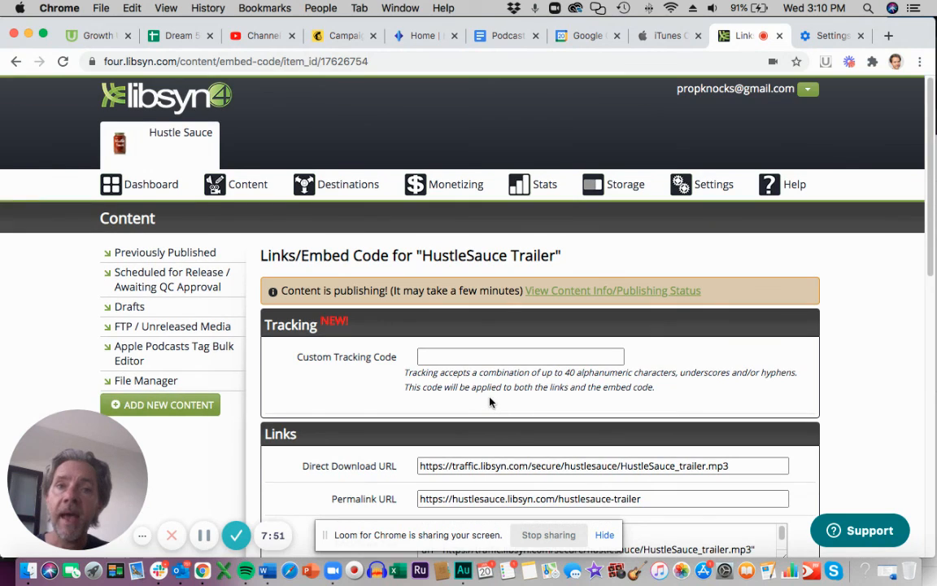